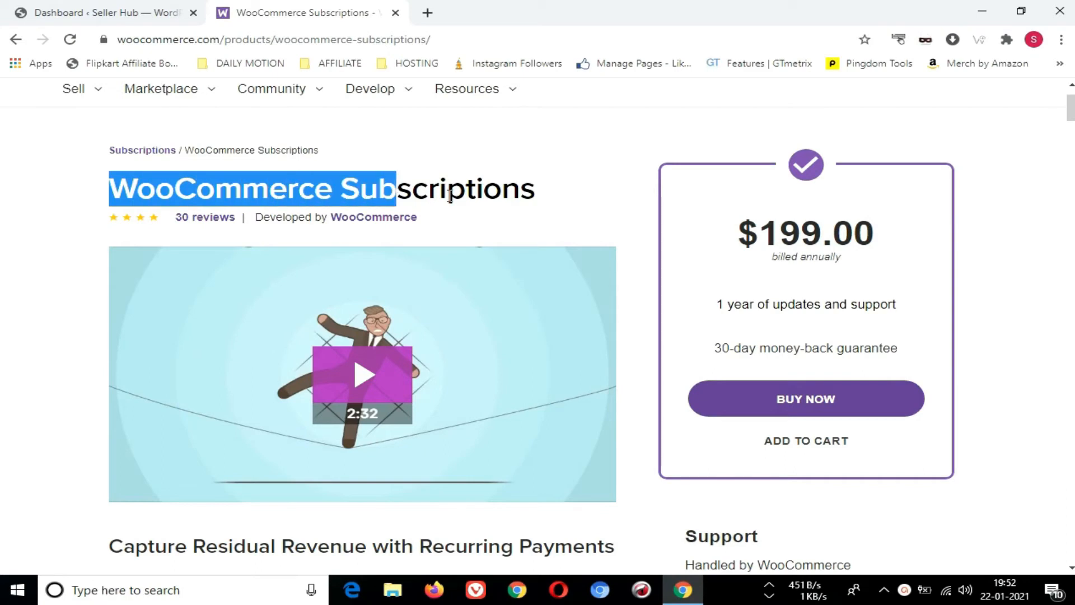
# Review the WooCommerce Subscriptions product page, including its description of subscription-based products
pyautogui.click(472, 224)
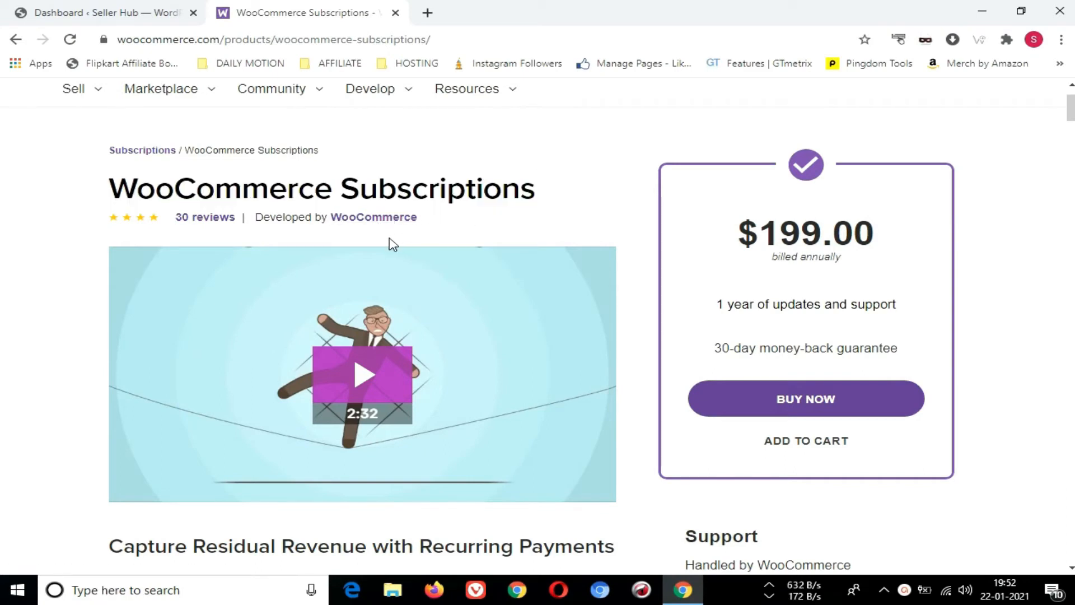
pyautogui.scroll(-5, 393, 244)
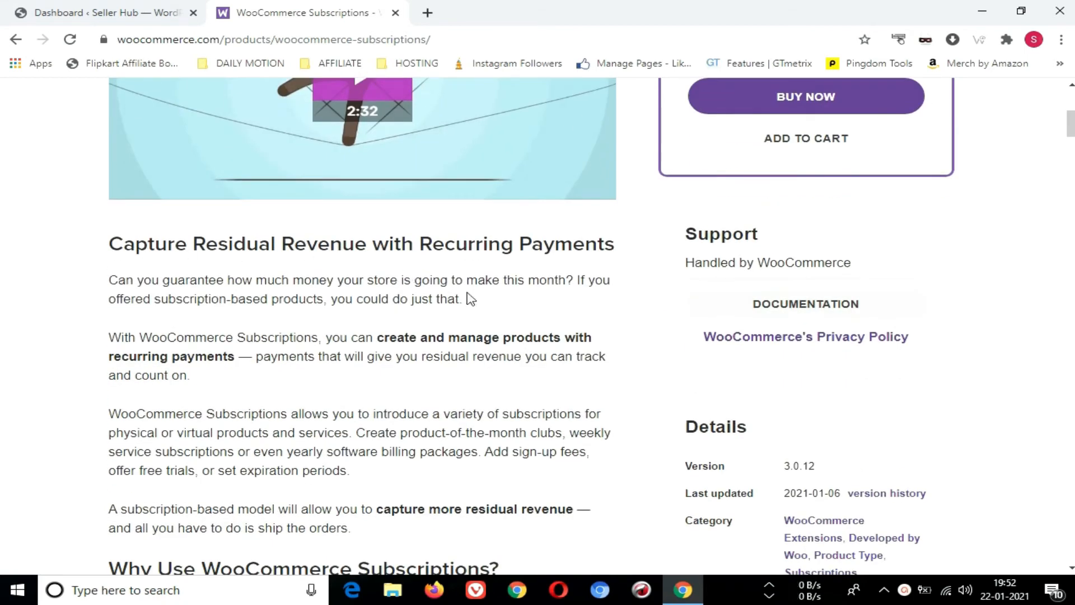
pyautogui.moveTo(220, 295); pyautogui.dragTo(327, 299)
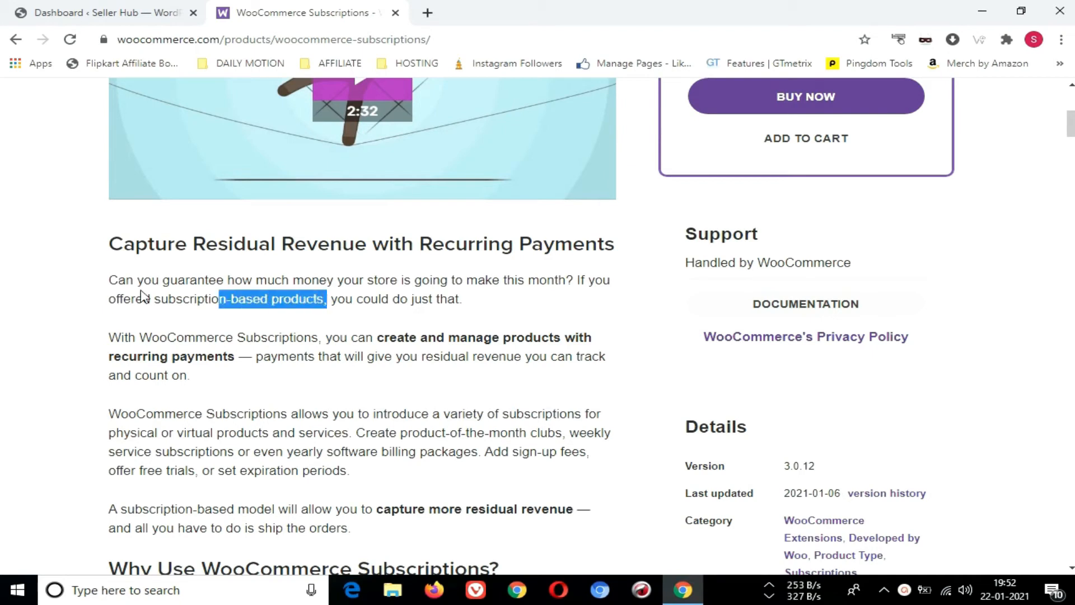
pyautogui.moveTo(155, 297); pyautogui.dragTo(333, 305)
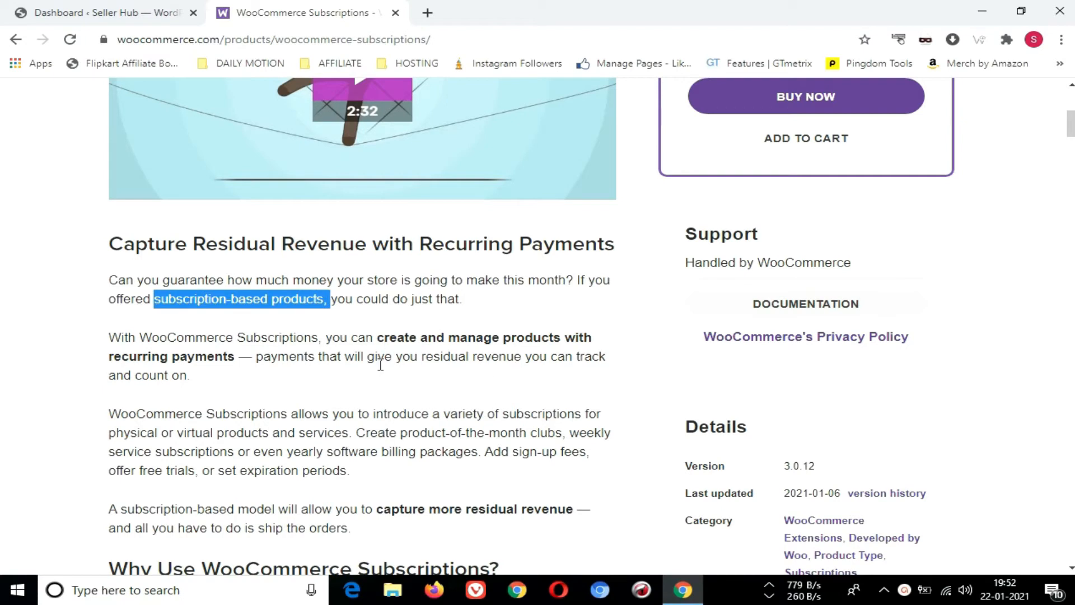
pyautogui.scroll(4, 482, 388)
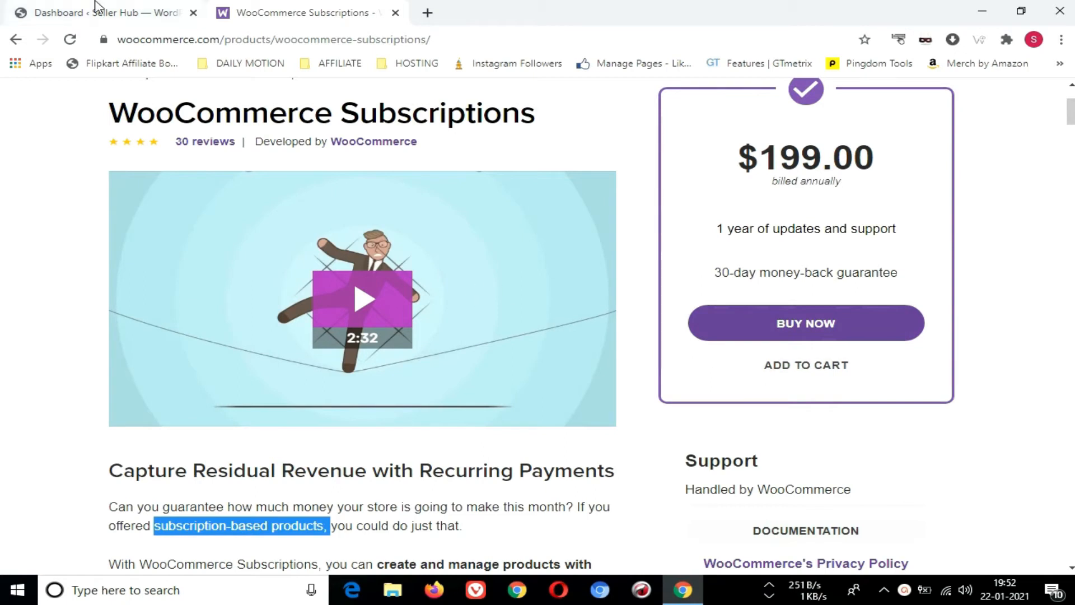
# In the WordPress admin, upload the woocommerce-subscriptions_v3.0.12 zip from the Desktop as a plugin, then install and activate it
pyautogui.click(127, 6)
pyautogui.moveTo(59, 457)
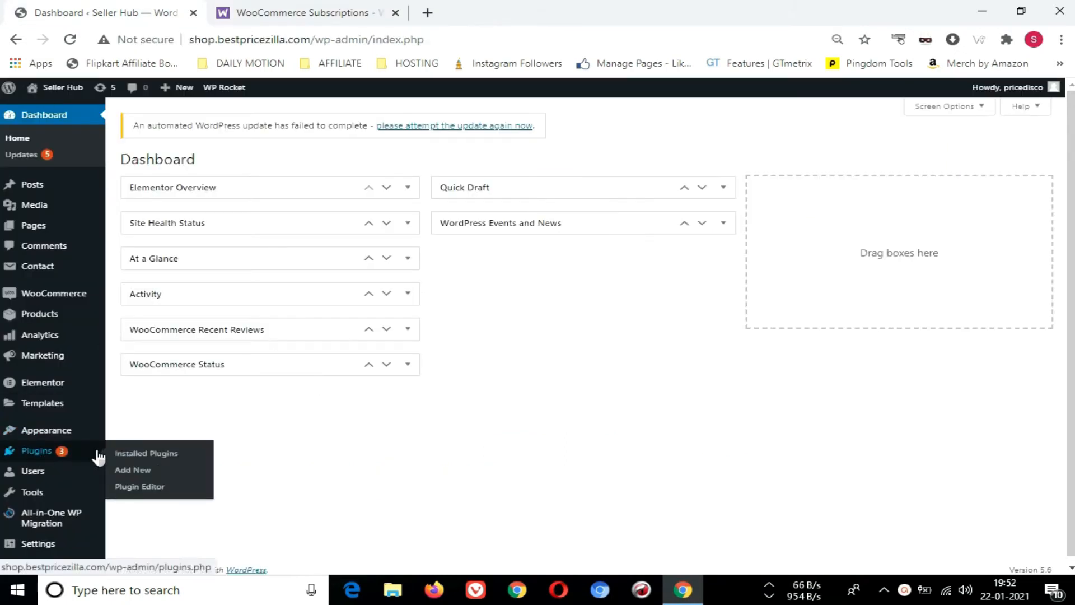
pyautogui.click(143, 472)
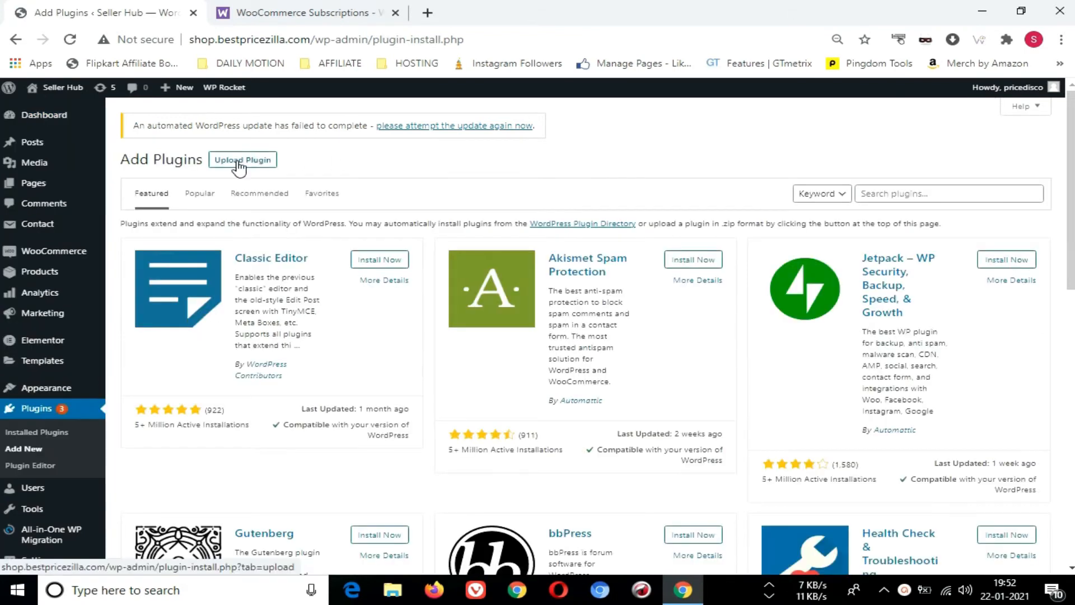
pyautogui.click(239, 162)
pyautogui.click(503, 269)
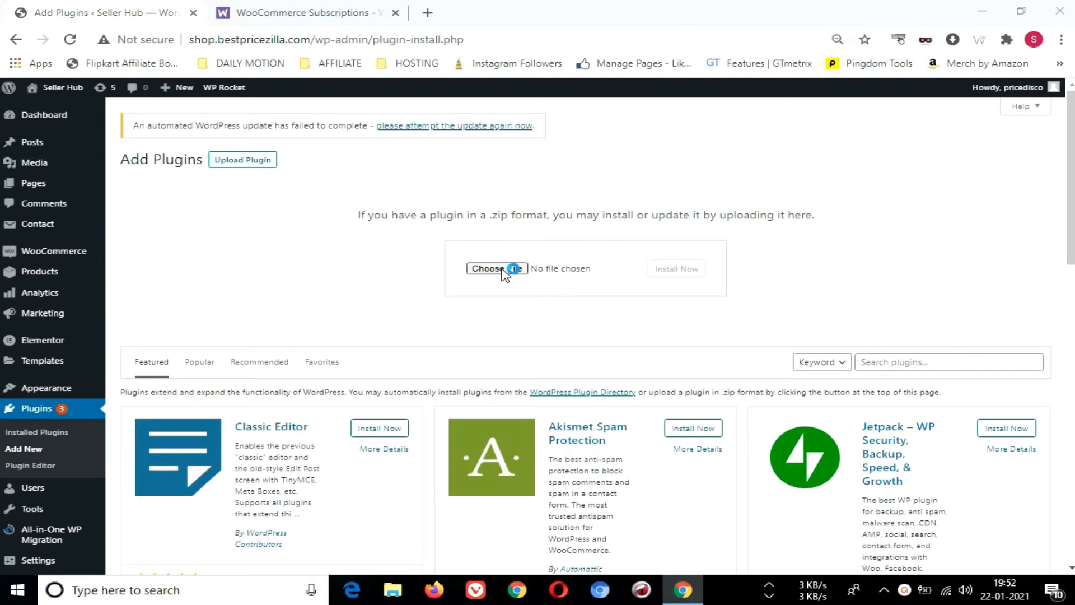
pyautogui.click(833, 268)
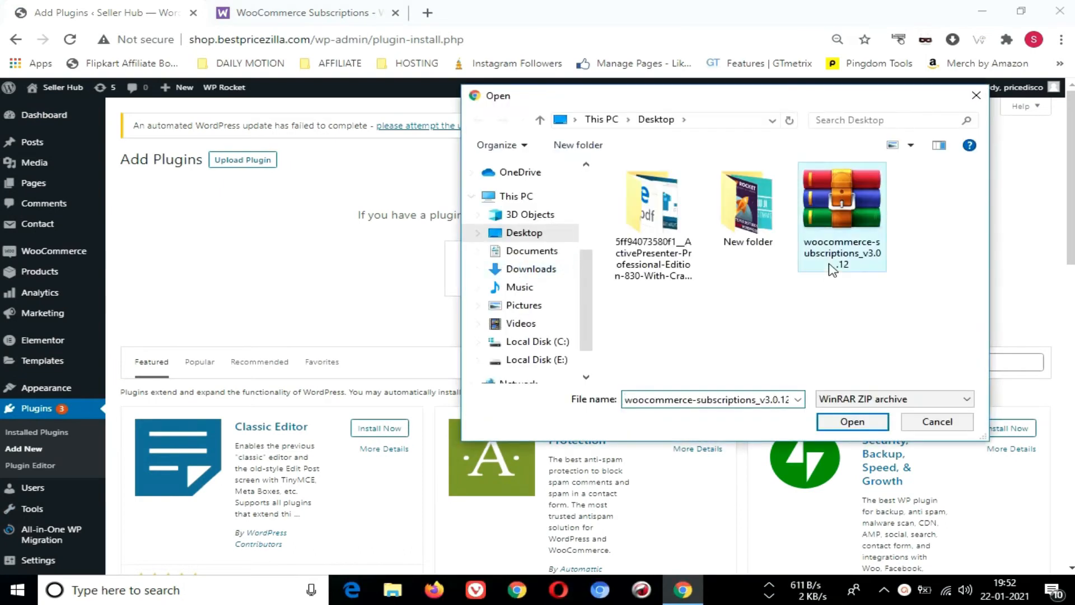
pyautogui.click(849, 423)
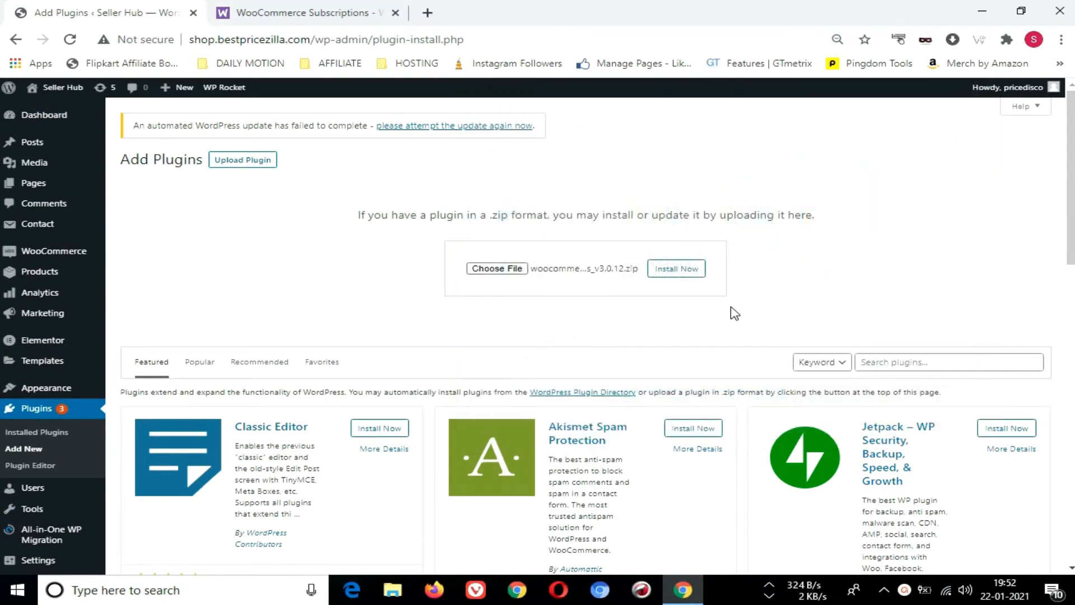
pyautogui.click(672, 270)
pyautogui.click(168, 264)
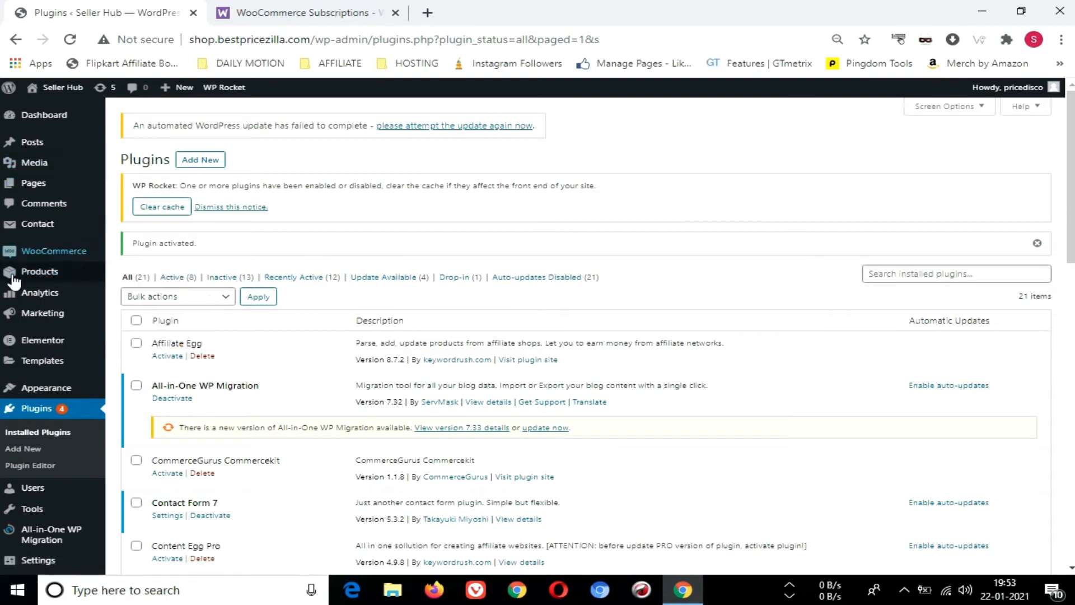
# Start a new WooCommerce product named "Woo Hosting Plan"
pyautogui.moveTo(48, 276)
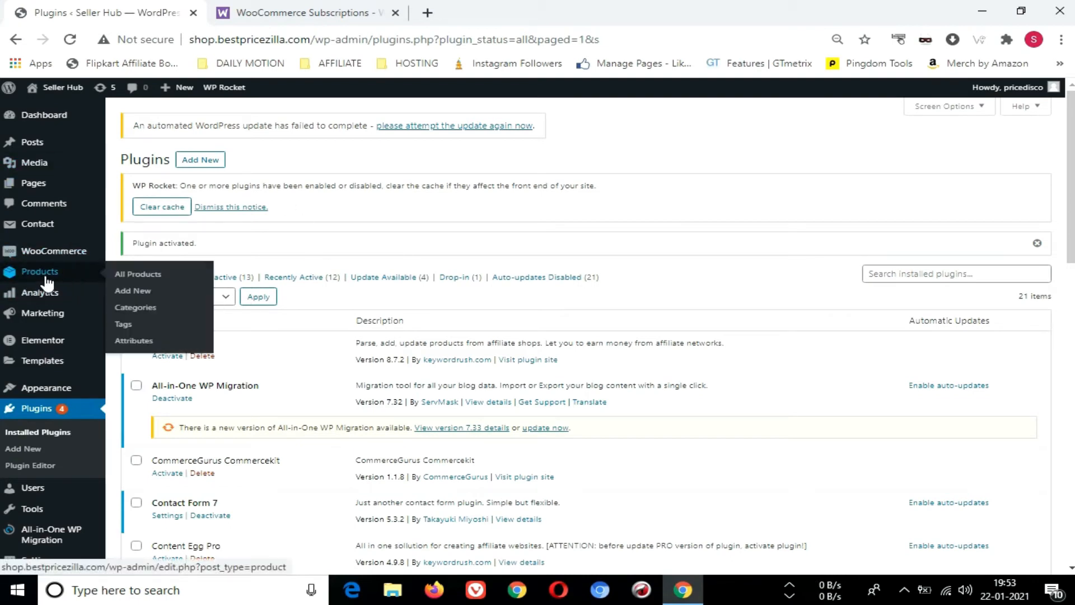
pyautogui.click(135, 292)
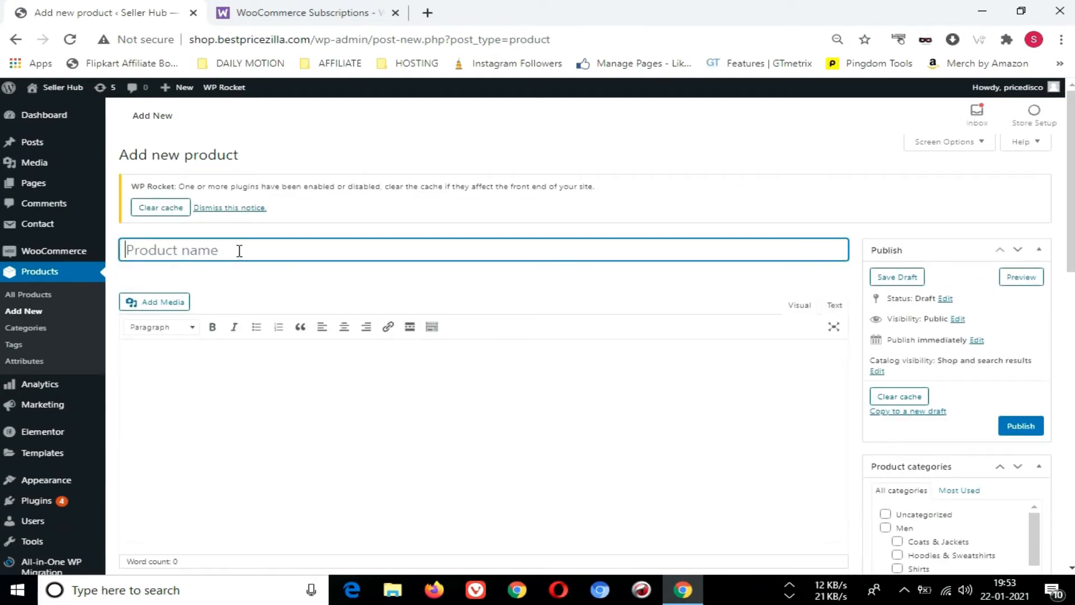
pyautogui.write('Woo Hosting')
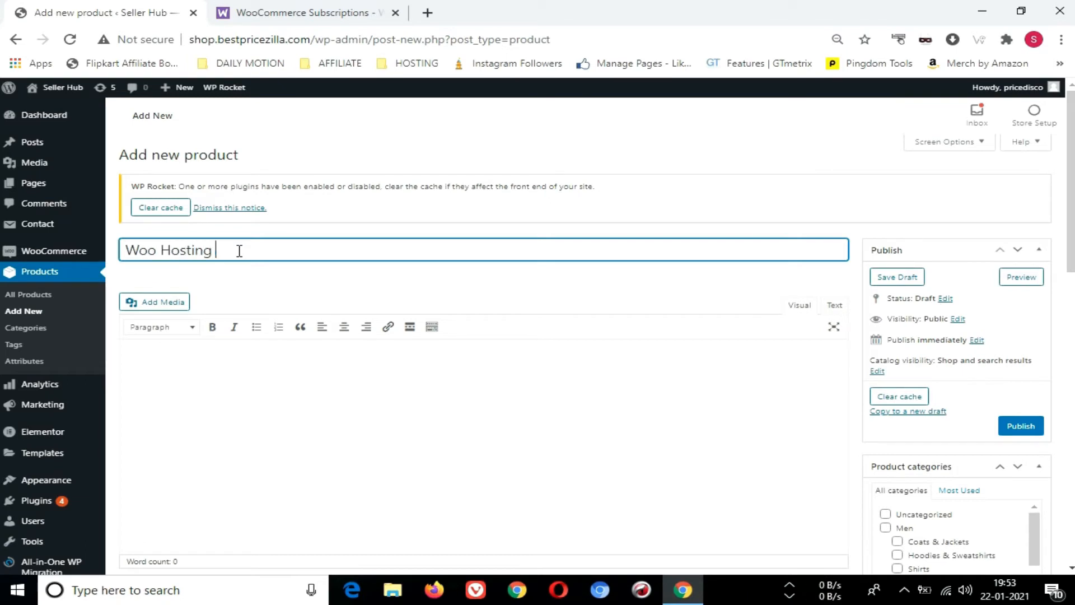
pyautogui.write(' Plan')
pyautogui.click(239, 392)
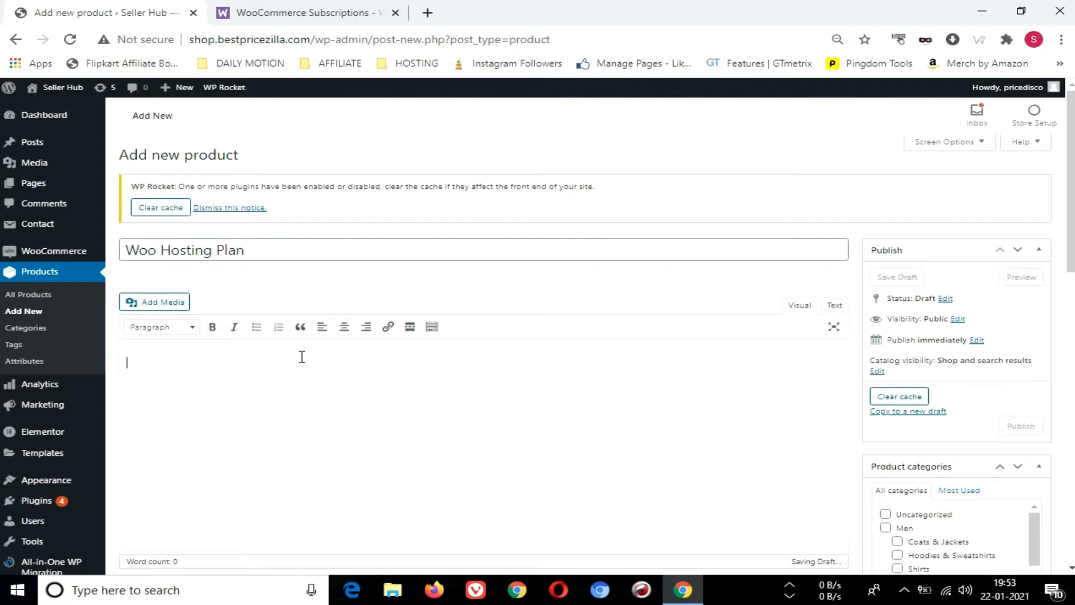
# Make the product a simple subscription with a subscription price of 2500 every year
pyautogui.scroll(-5, 302, 356)
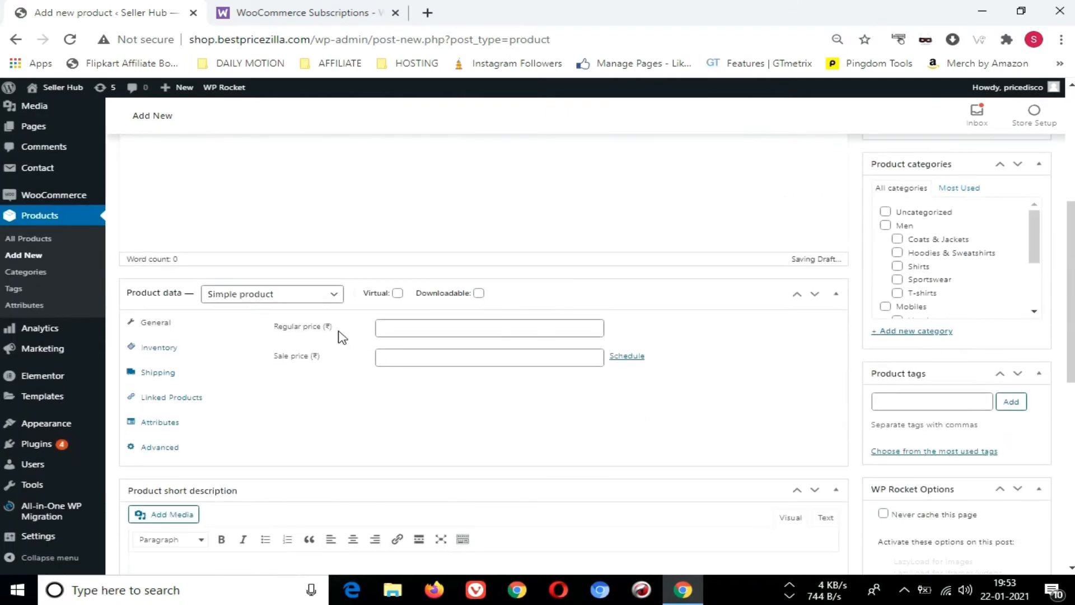
pyautogui.click(264, 298)
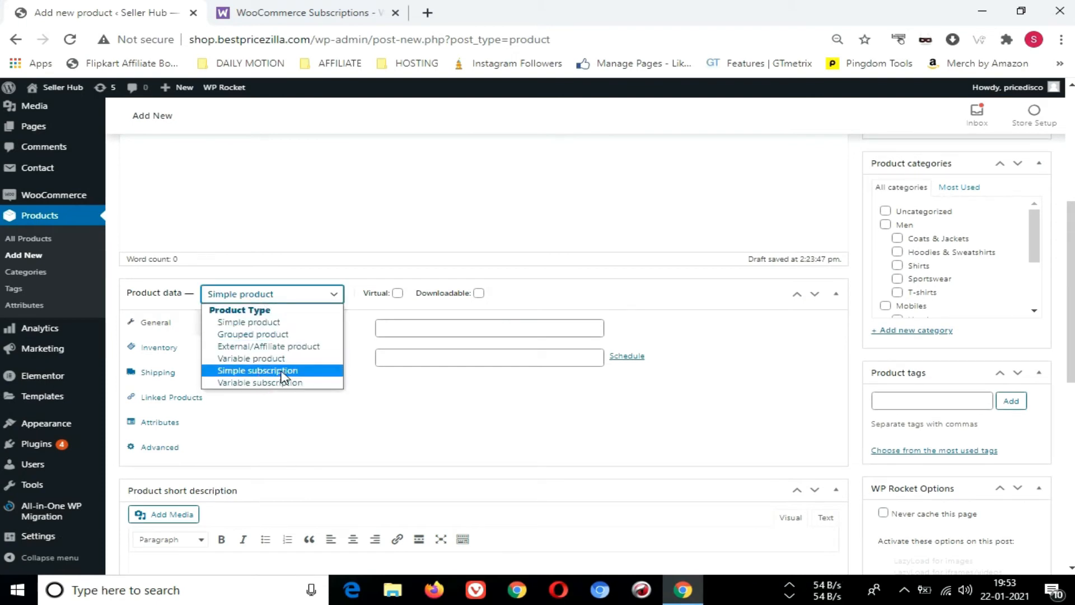
pyautogui.click(258, 370)
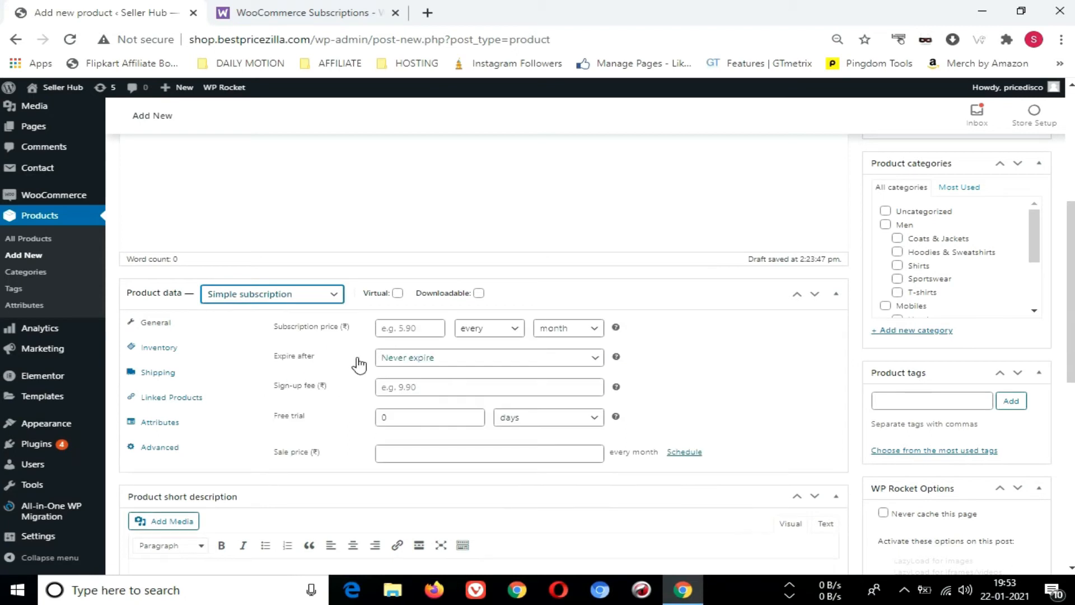
pyautogui.click(385, 332)
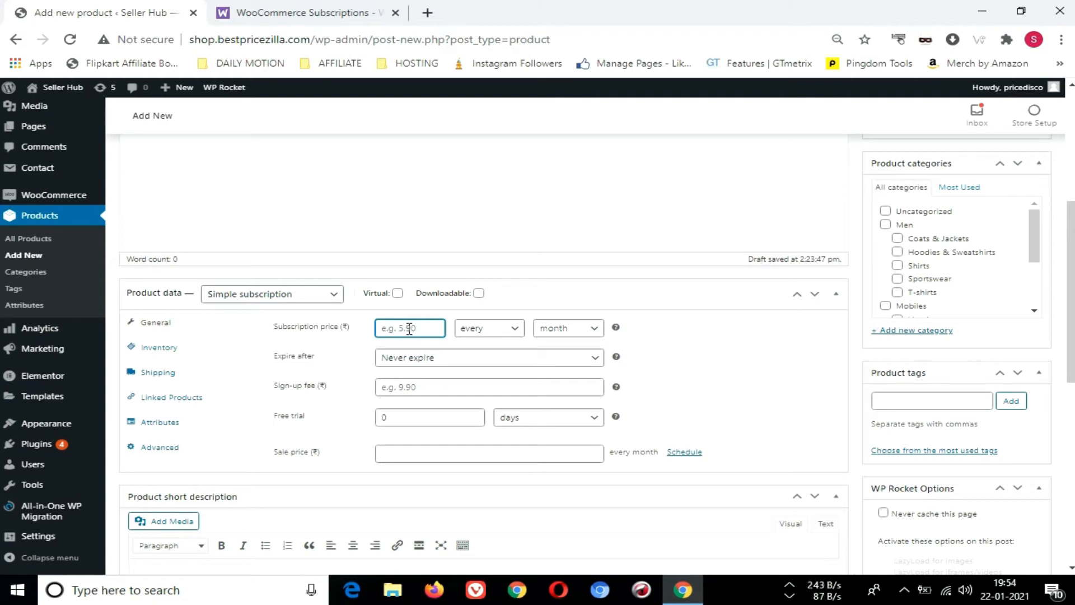
pyautogui.write('500')
pyautogui.click(575, 332)
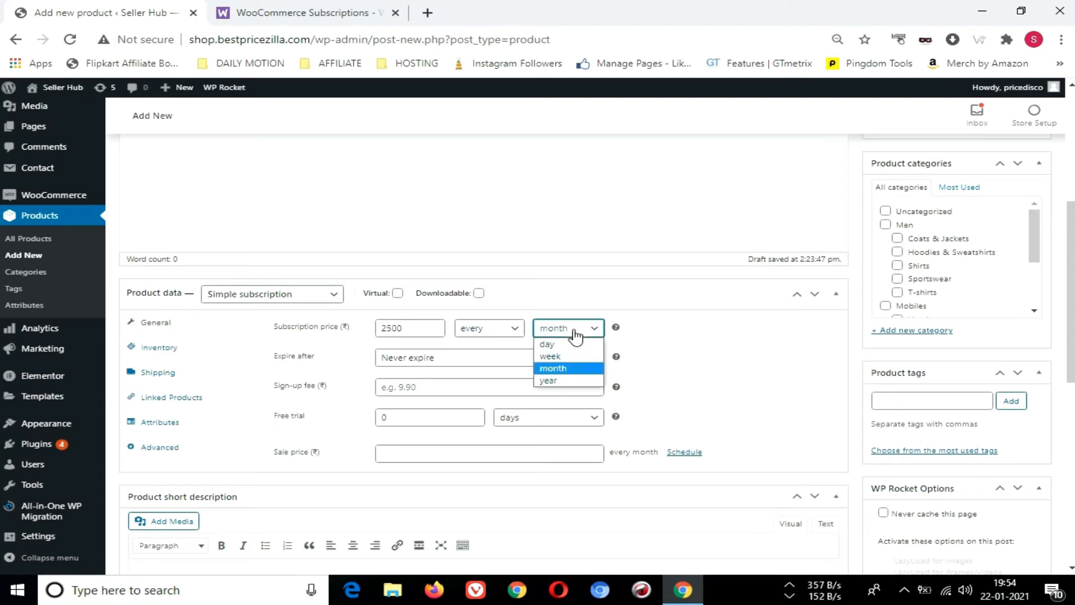
pyautogui.click(568, 381)
# Set the subscription to expire after 1 year and its sign-up fee to 100
pyautogui.click(431, 362)
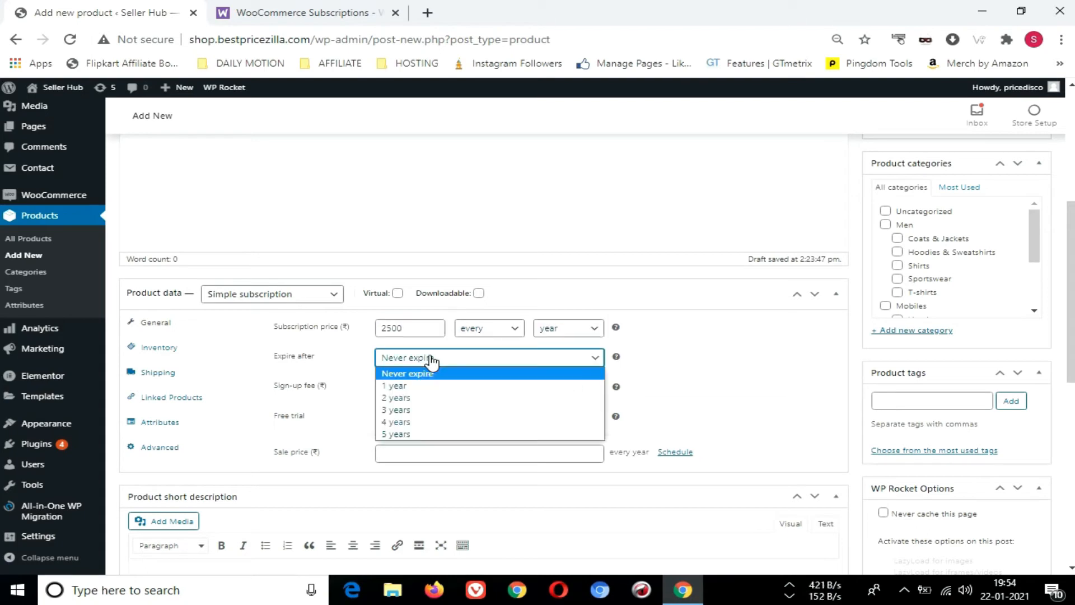
pyautogui.click(428, 387)
pyautogui.click(407, 390)
pyautogui.write('100')
# Give the subscription a free trial of 15 days and a sale price of 2100
pyautogui.click(420, 419)
pyautogui.write('15')
pyautogui.click(430, 454)
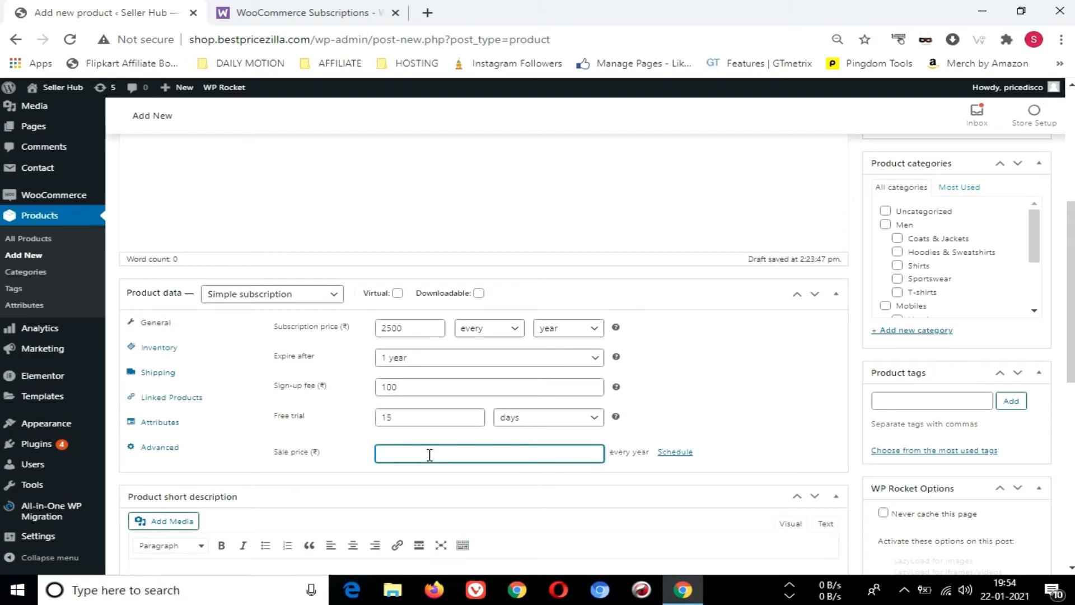
pyautogui.write('2100')
# Publish the Woo Hosting Plan product and preview its shop page to check the price, trial and sign-up fee terms
pyautogui.scroll(3, 896, 291)
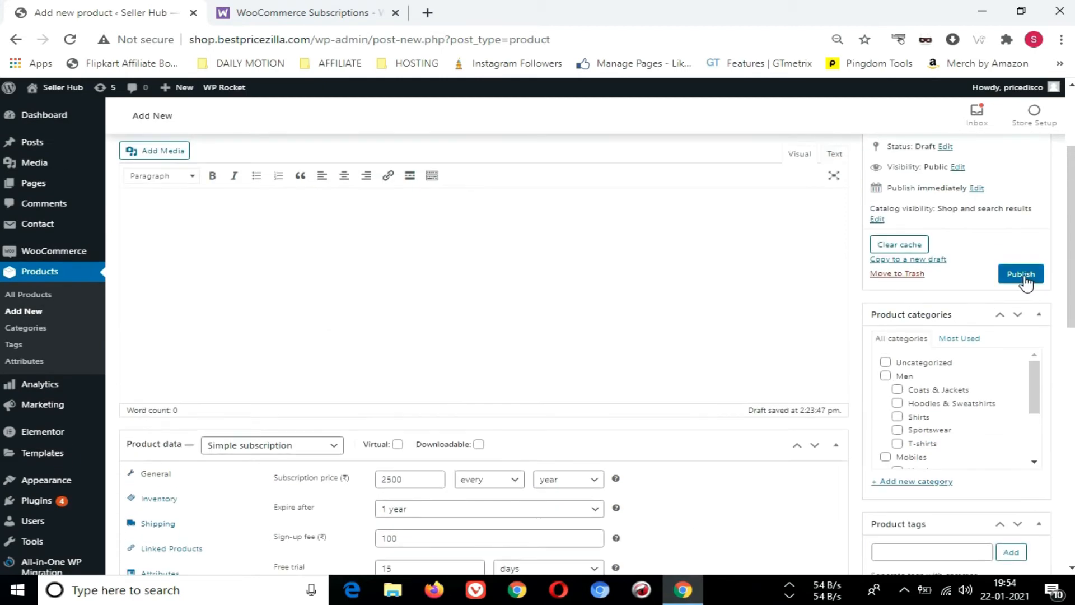
pyautogui.click(1025, 281)
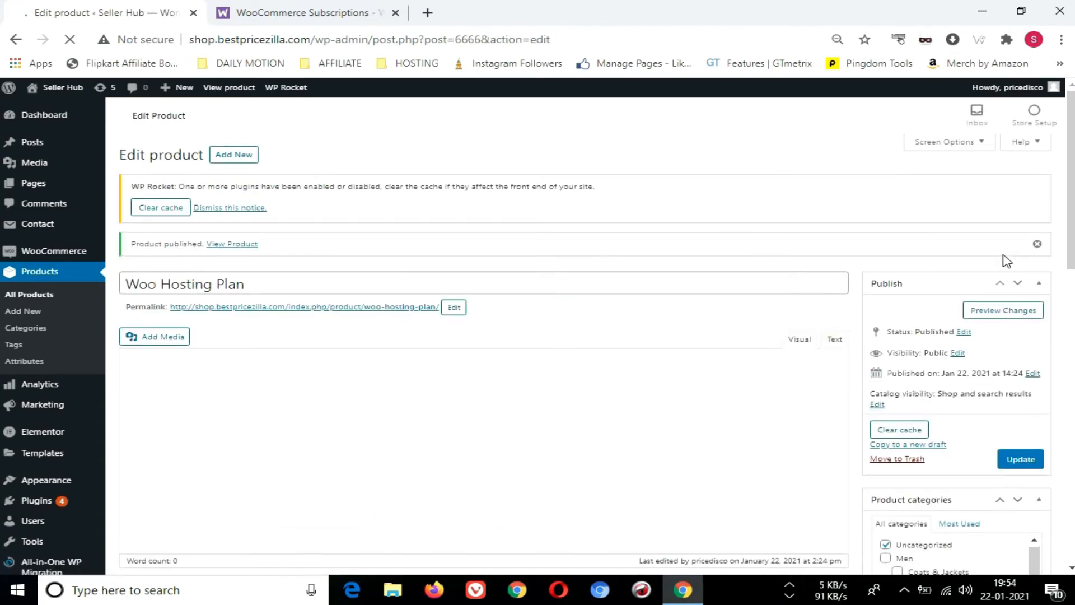
pyautogui.click(1002, 313)
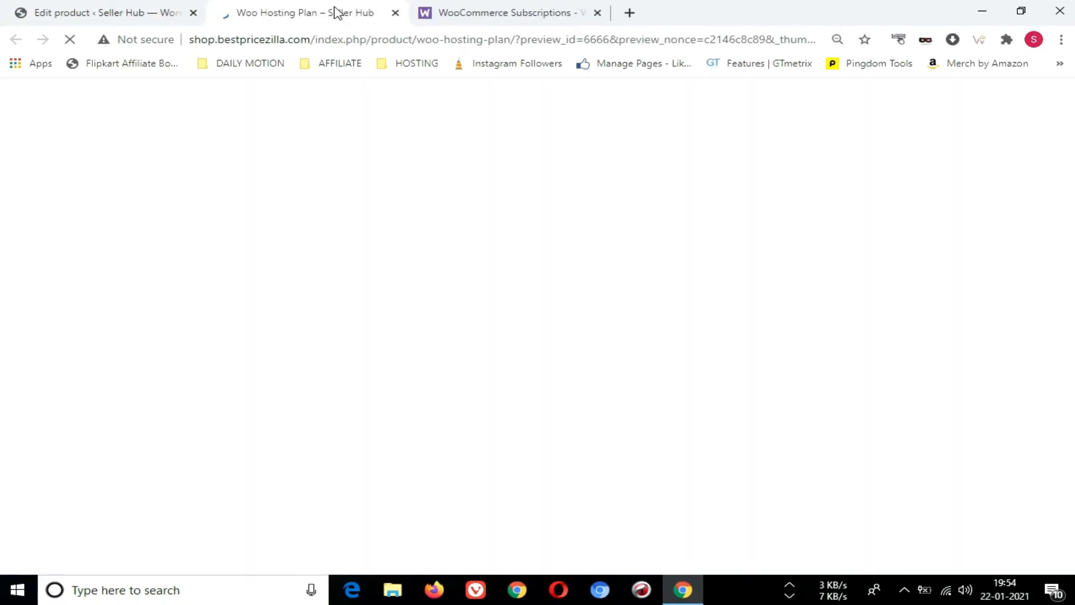
pyautogui.scroll(-1, 433, 284)
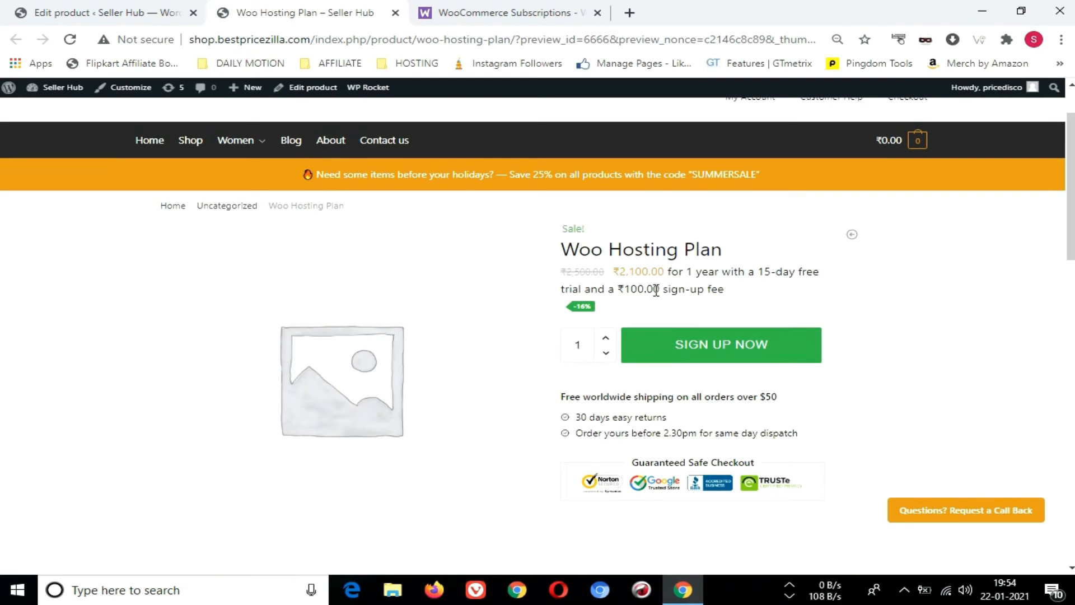
pyautogui.moveTo(611, 273); pyautogui.dragTo(820, 277)
pyautogui.click(722, 277)
pyautogui.moveTo(624, 289); pyautogui.dragTo(734, 300)
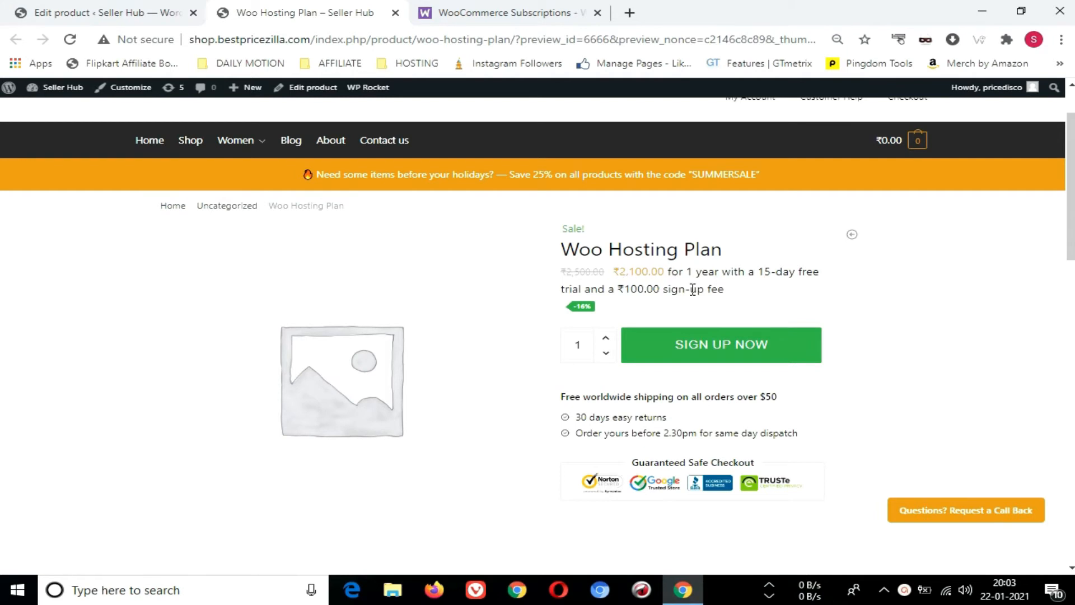
# Return to editing the Woo Hosting Plan product and change its product type to Variable subscription
pyautogui.click(129, 9)
pyautogui.scroll(-5, 417, 315)
pyautogui.click(269, 271)
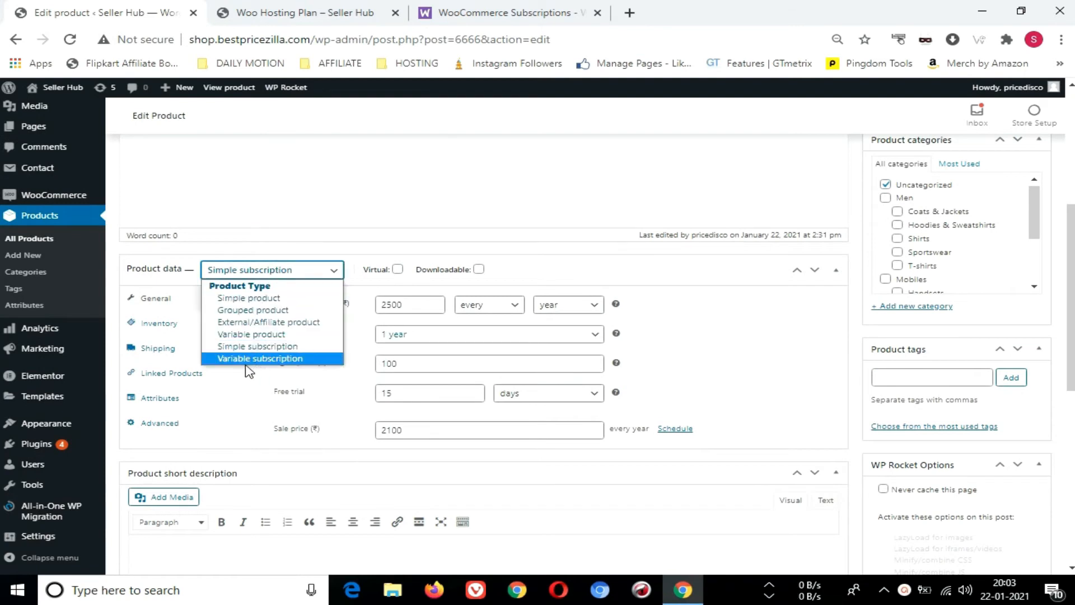
pyautogui.click(288, 361)
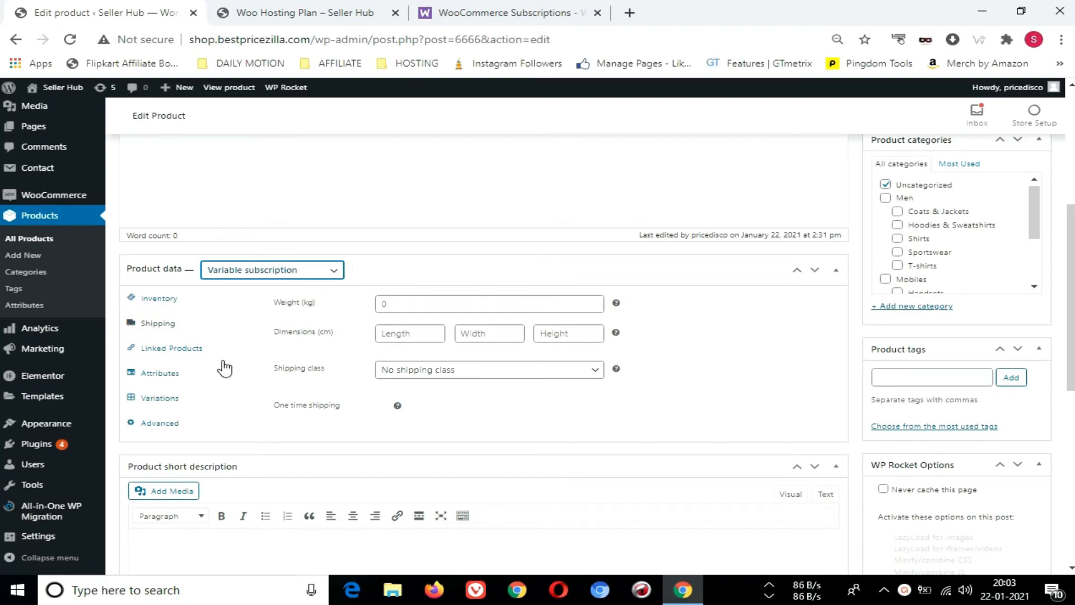
# Add the existing Hosting Plan attribute to the product's attributes
pyautogui.click(174, 375)
pyautogui.click(354, 302)
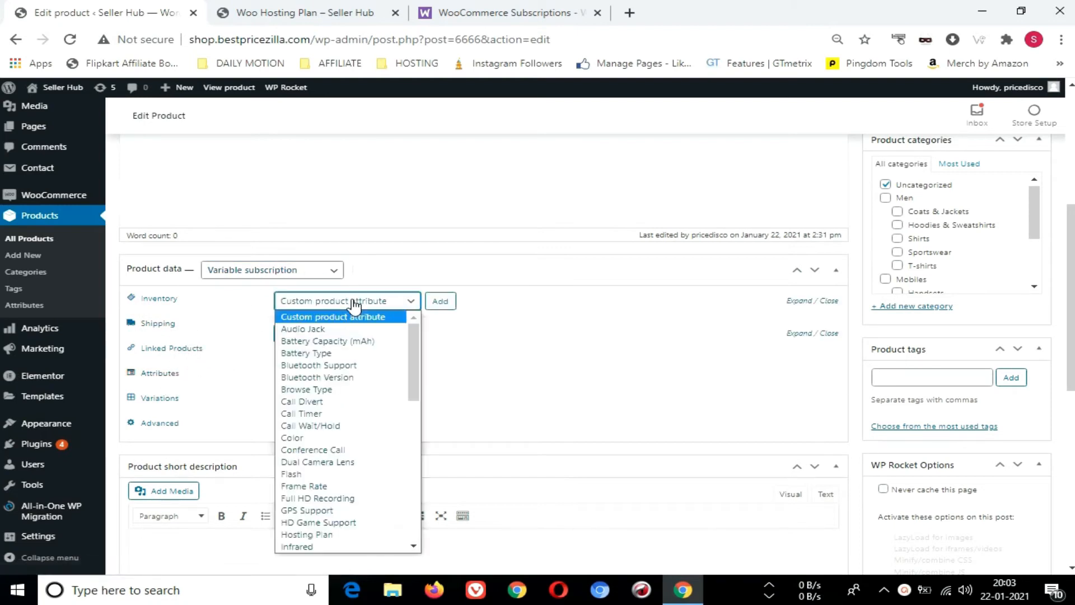
pyautogui.scroll(-3, 341, 440)
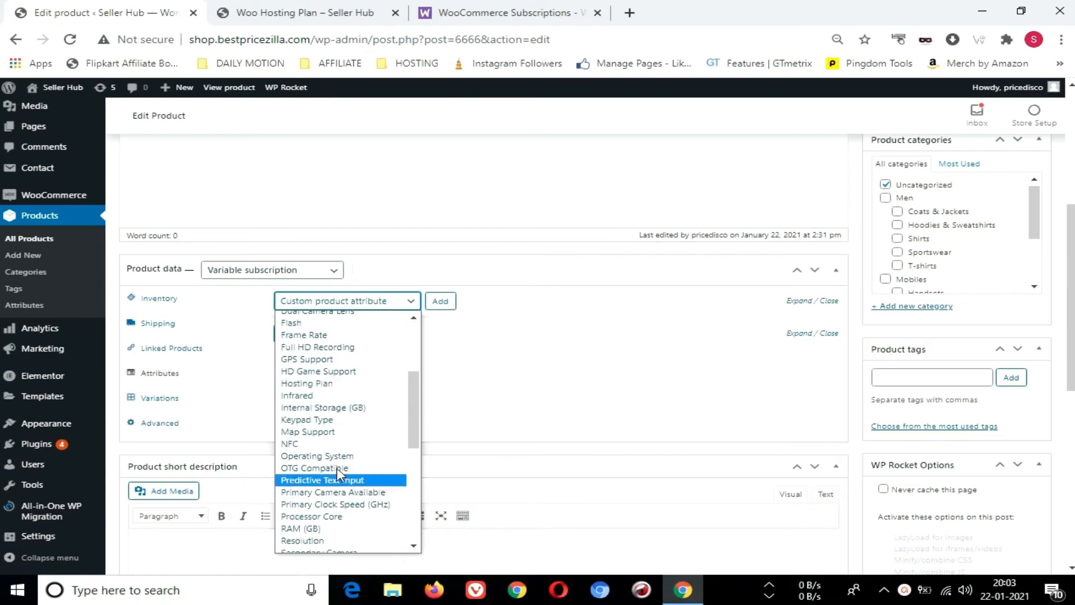
pyautogui.scroll(-3, 344, 504)
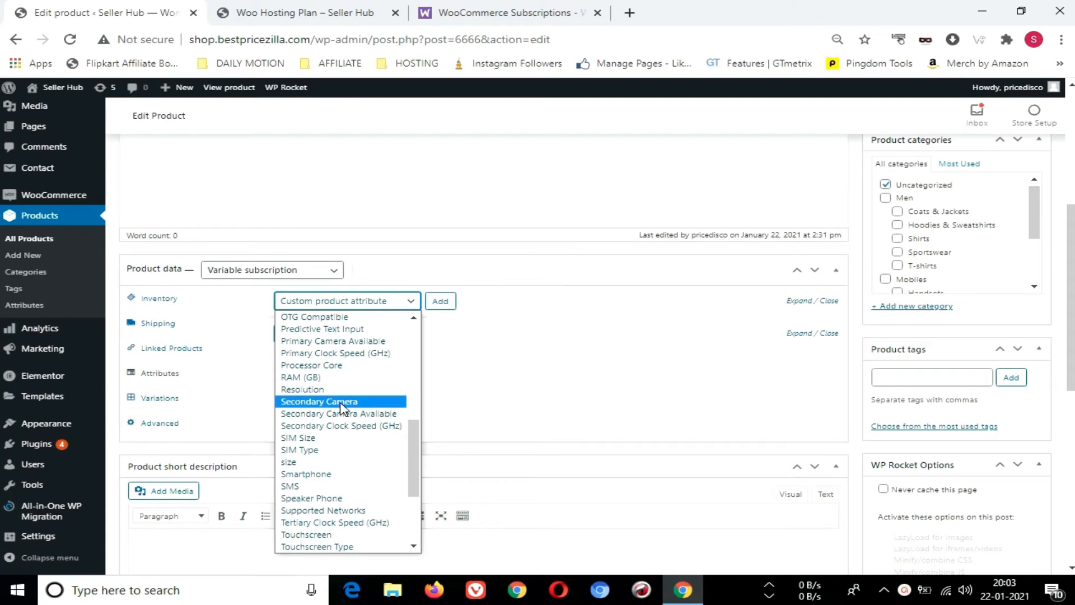
pyautogui.scroll(3, 341, 407)
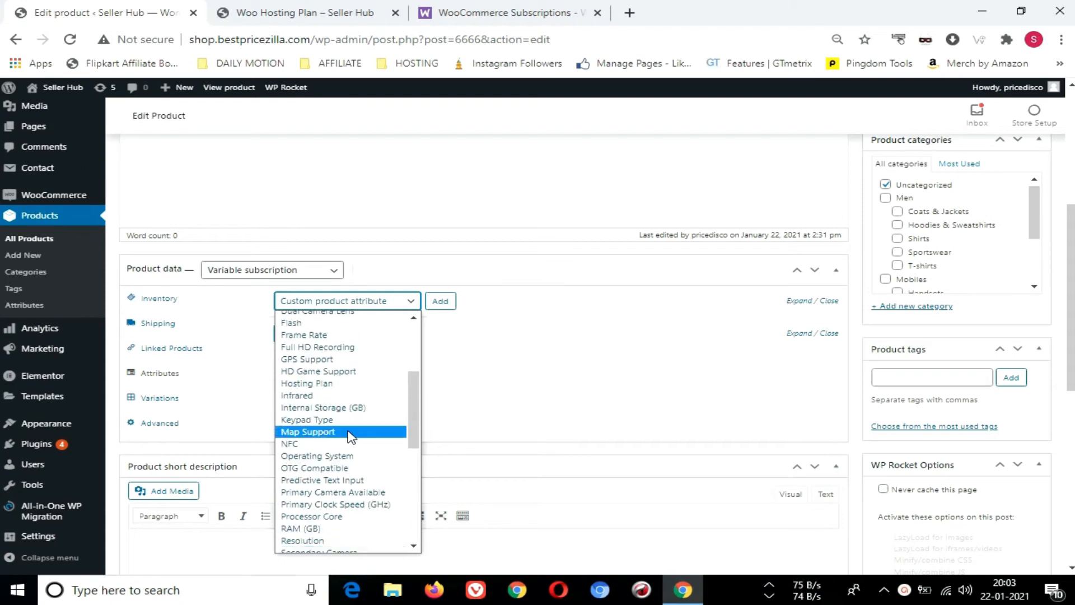
pyautogui.click(336, 383)
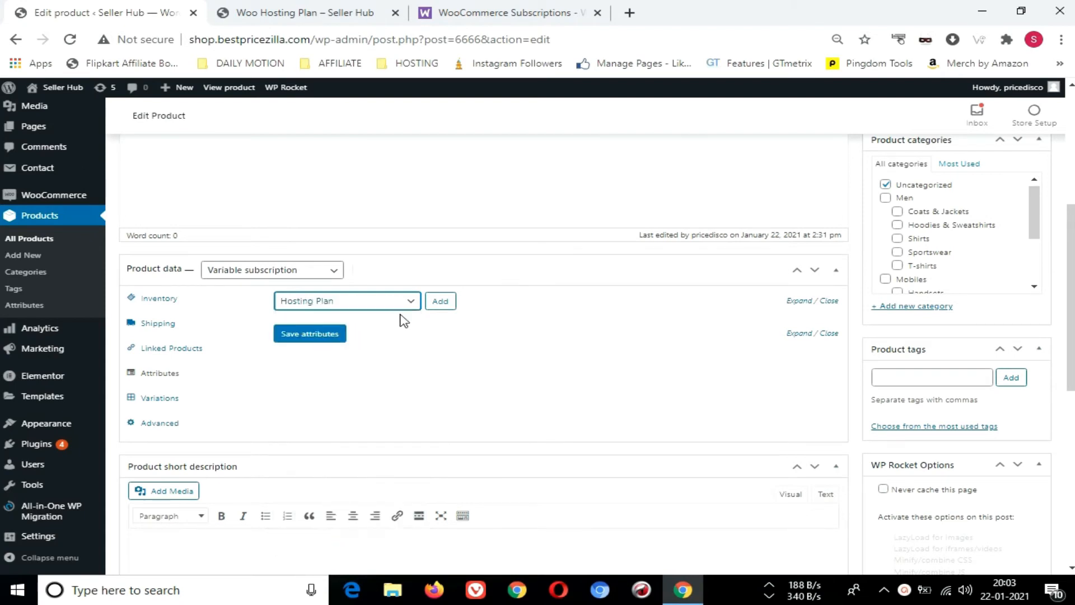
pyautogui.click(442, 305)
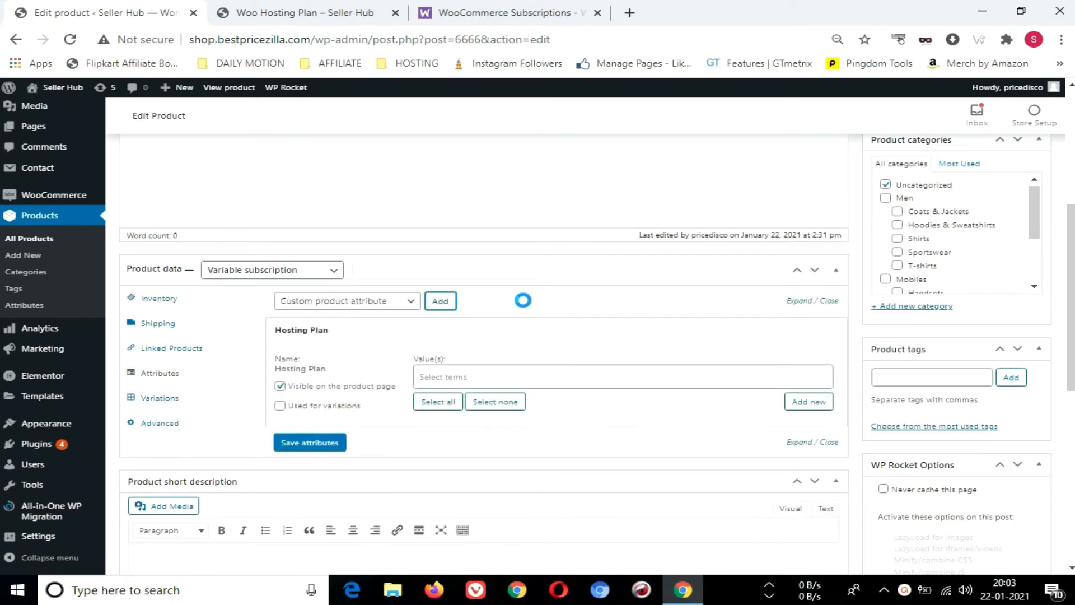
# Mark the Hosting Plan attribute as used for variations and add a new term named Starter
pyautogui.click(280, 407)
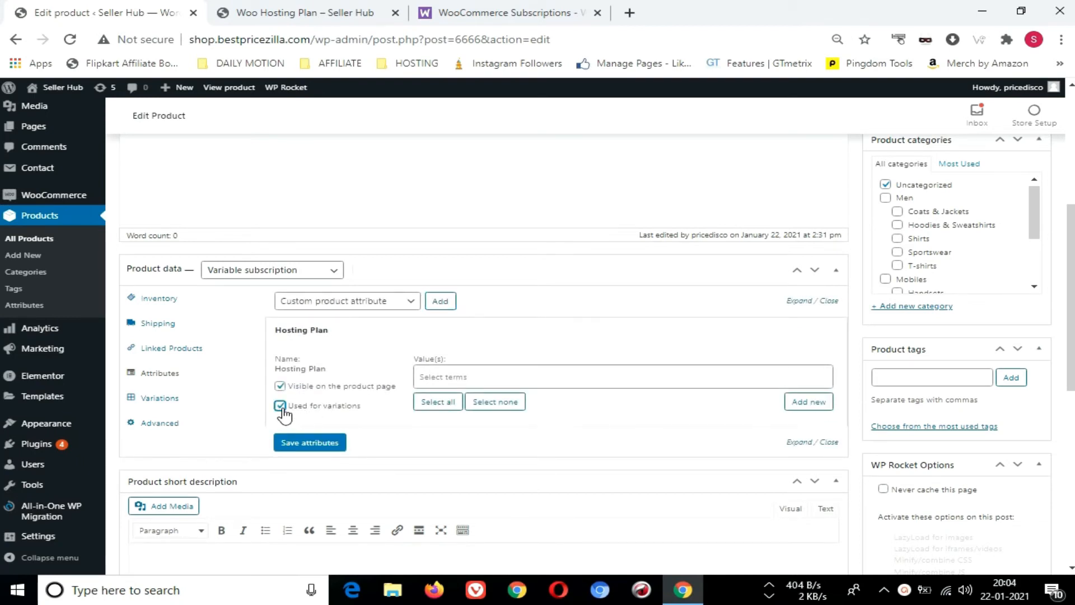
pyautogui.click(459, 377)
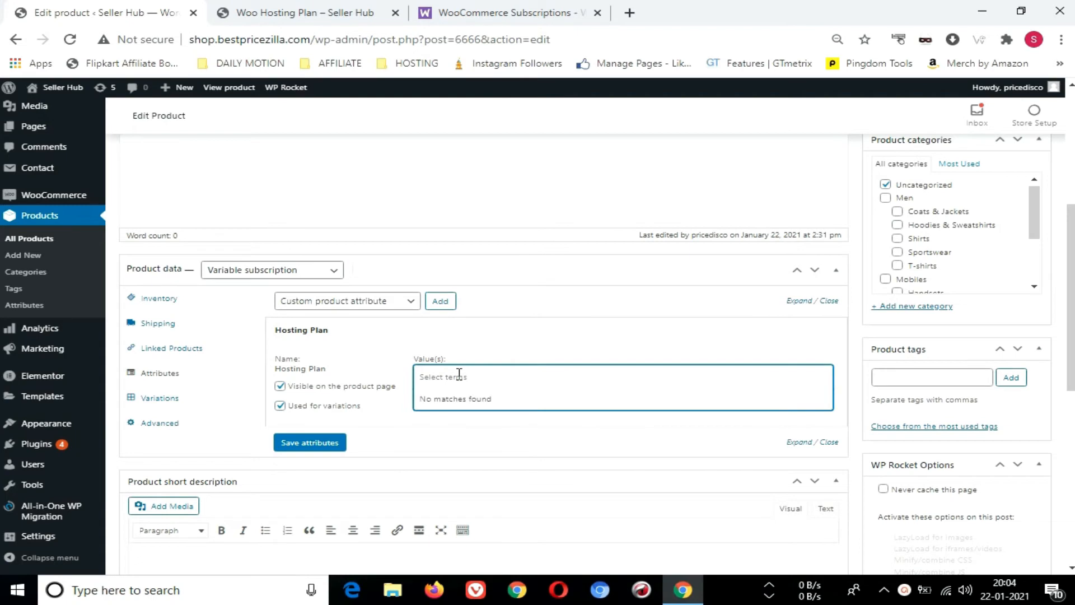
pyautogui.click(700, 430)
pyautogui.click(809, 403)
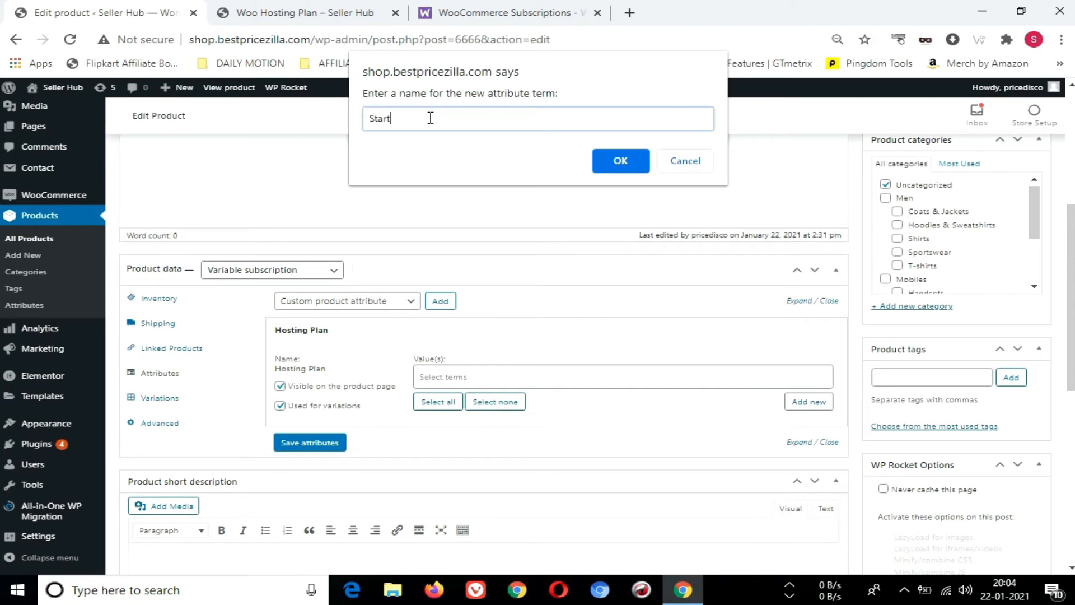
pyautogui.click(621, 162)
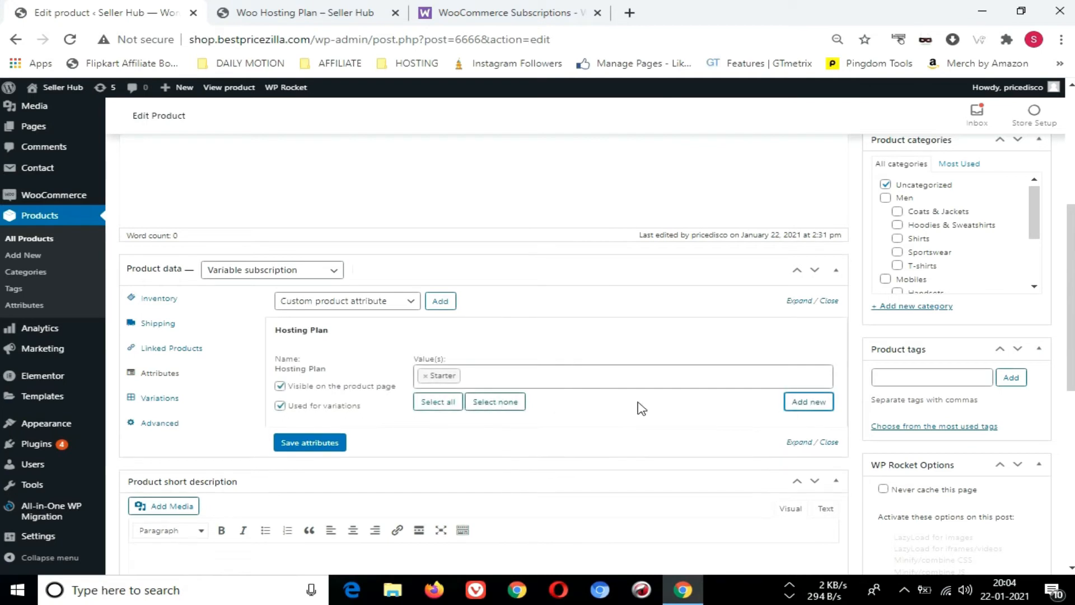
# Add two more terms, Mid Plan and Premium Plan, to the Hosting Plan attribute
pyautogui.click(802, 405)
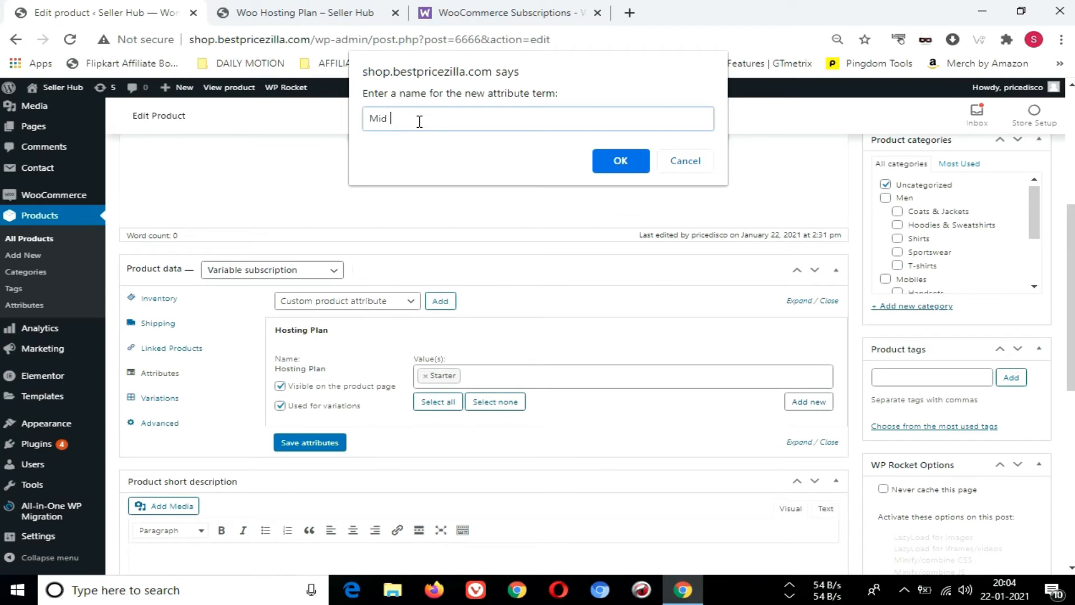
pyautogui.write('Mid Plan')
pyautogui.click(615, 164)
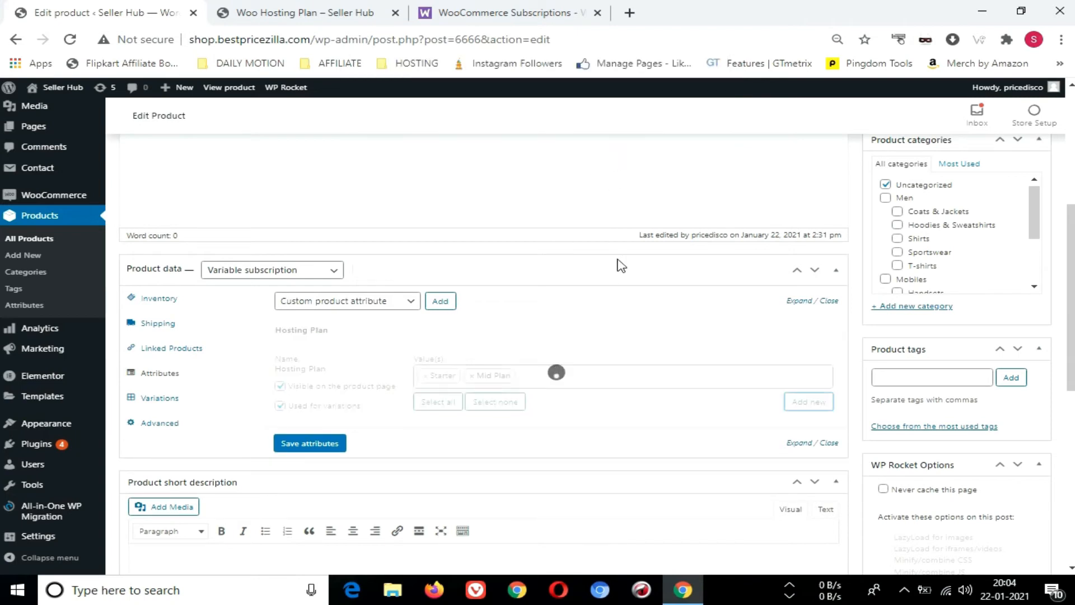
pyautogui.click(812, 408)
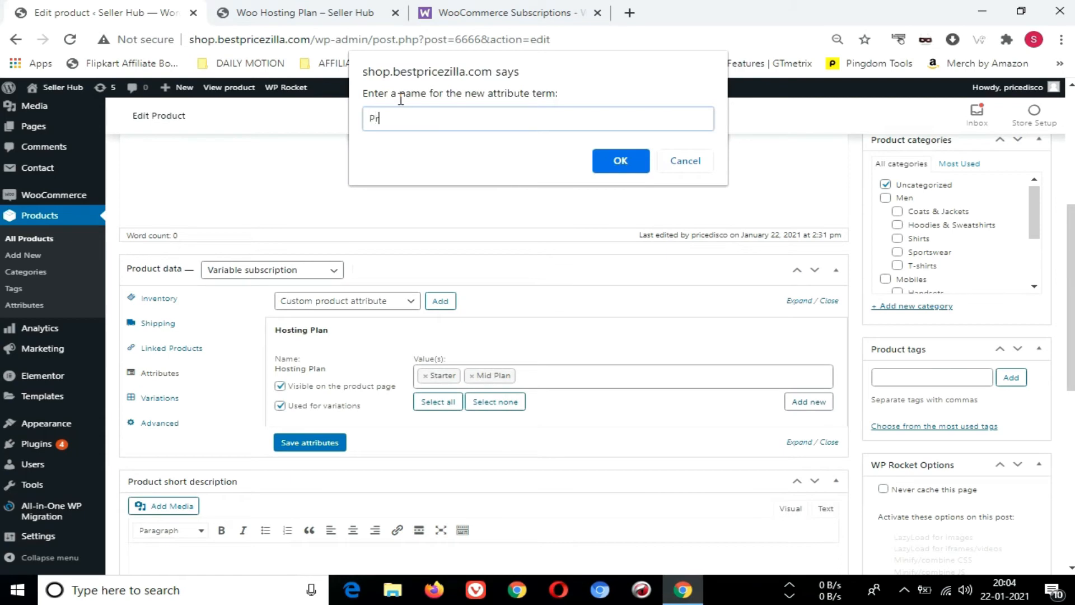
pyautogui.write('Premium Plan')
pyautogui.click(619, 160)
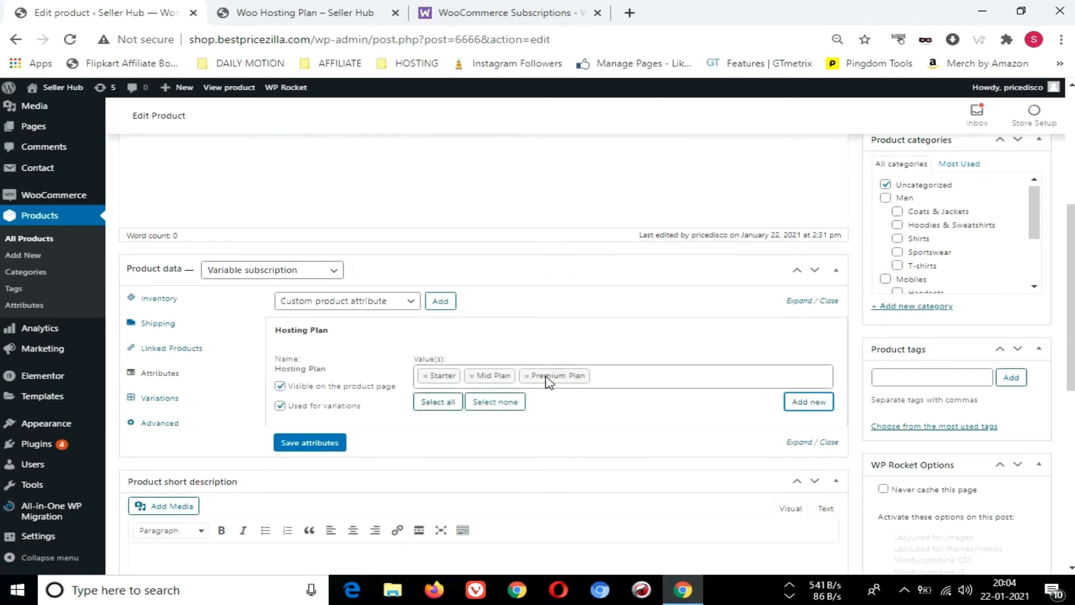
# Check the selected Hosting Plan terms and save the product's attributes
pyautogui.click(439, 380)
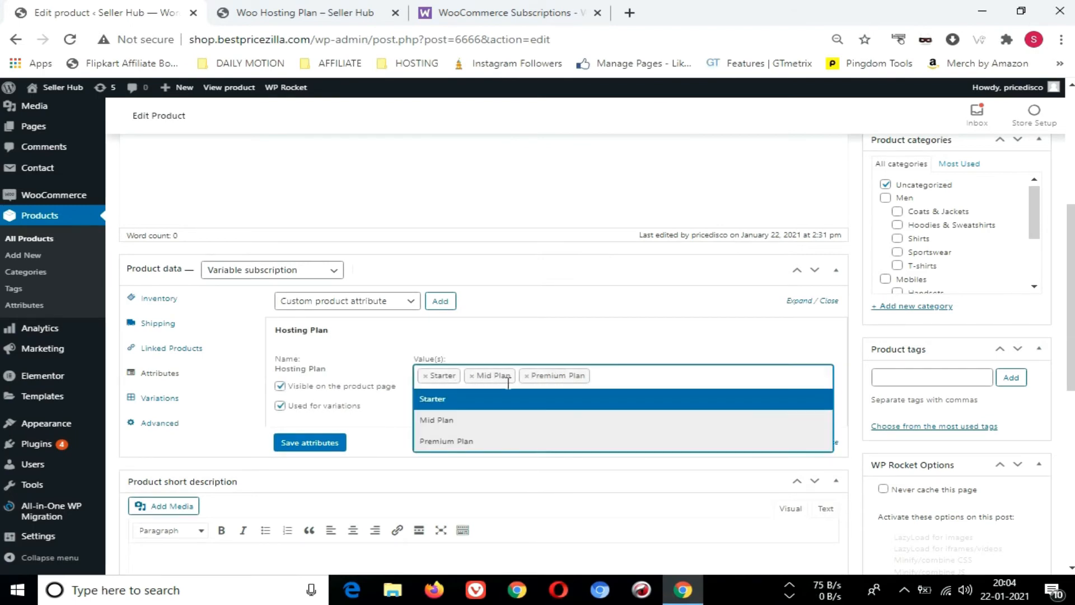
pyautogui.click(650, 342)
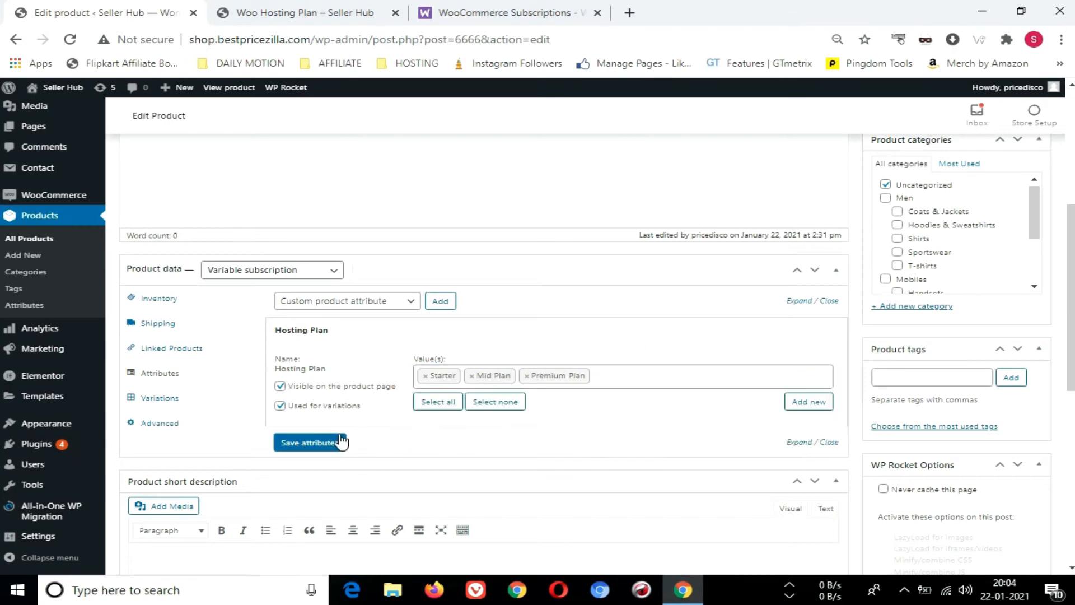
pyautogui.click(311, 444)
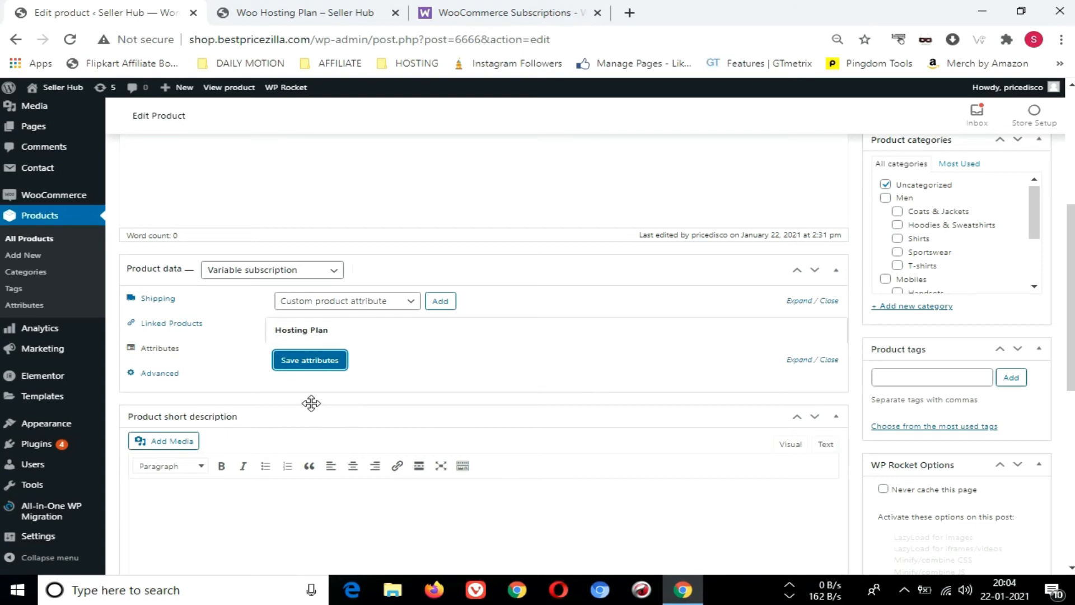
pyautogui.click(319, 360)
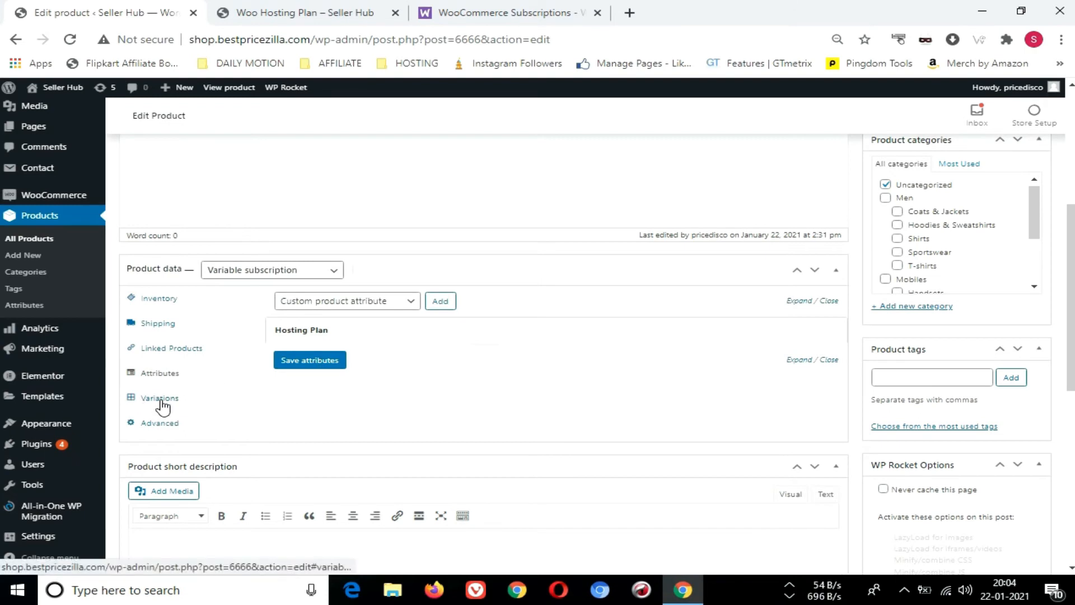
# Create the product's variations from all attributes and confirm the generation
pyautogui.click(161, 399)
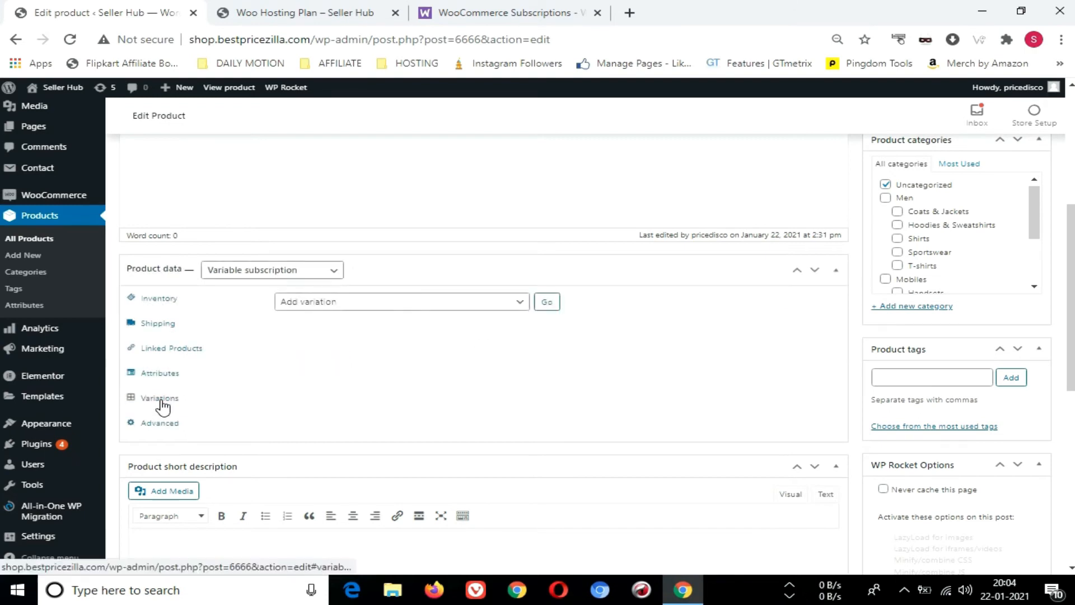
pyautogui.click(371, 305)
pyautogui.click(373, 331)
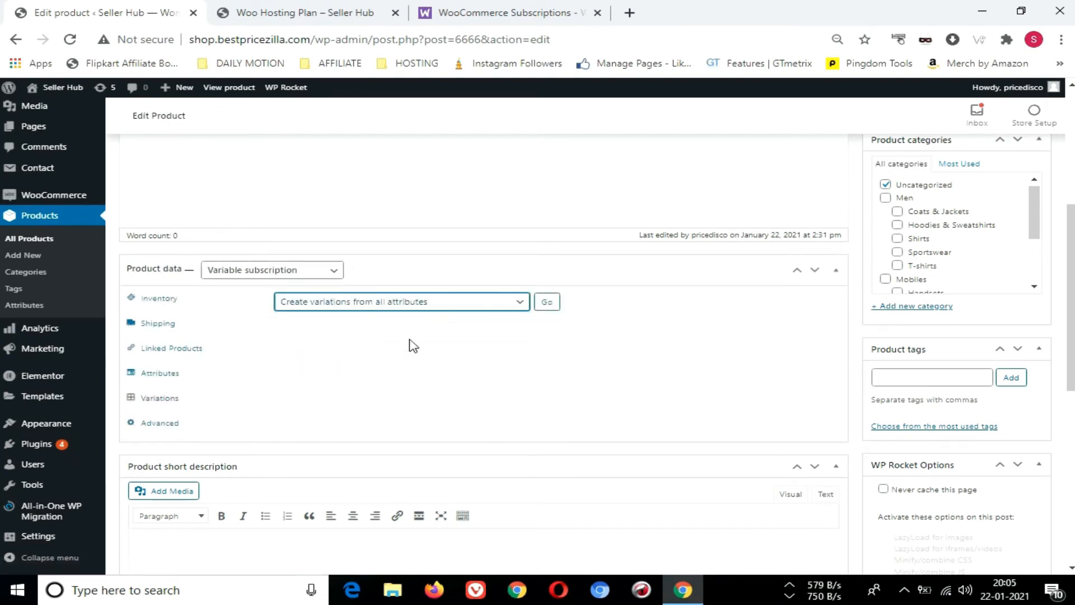
pyautogui.click(546, 302)
pyautogui.click(619, 154)
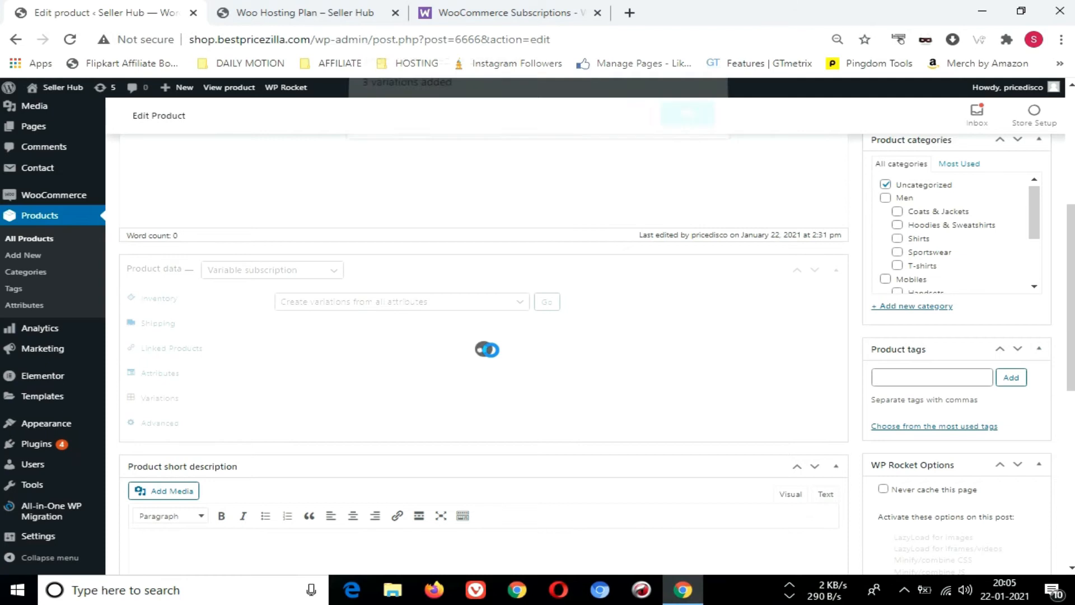
pyautogui.click(686, 125)
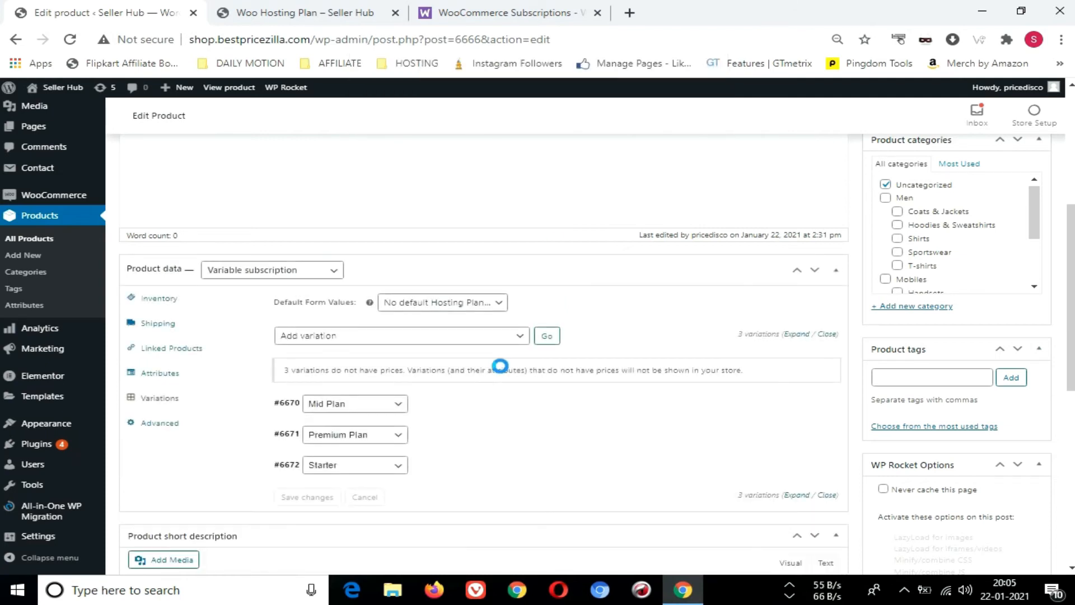
# Expand the Mid Plan variation and give it a sign-up fee of 2000 and a free trial of 15 days
pyautogui.click(448, 403)
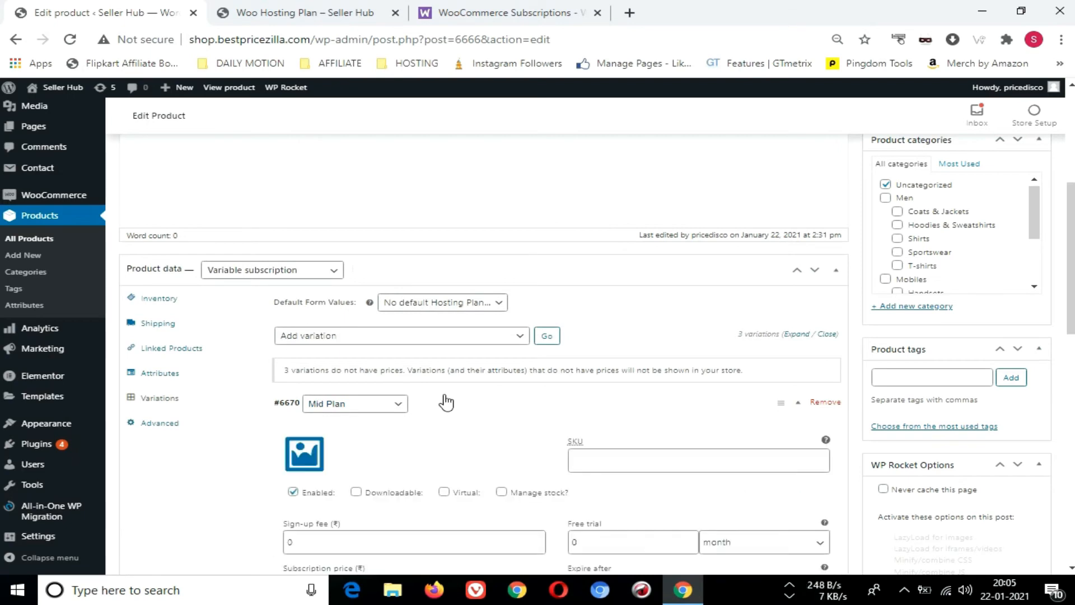
pyautogui.scroll(-3, 446, 402)
pyautogui.moveTo(331, 396); pyautogui.dragTo(275, 394)
pyautogui.write('2000')
pyautogui.press('Tab')
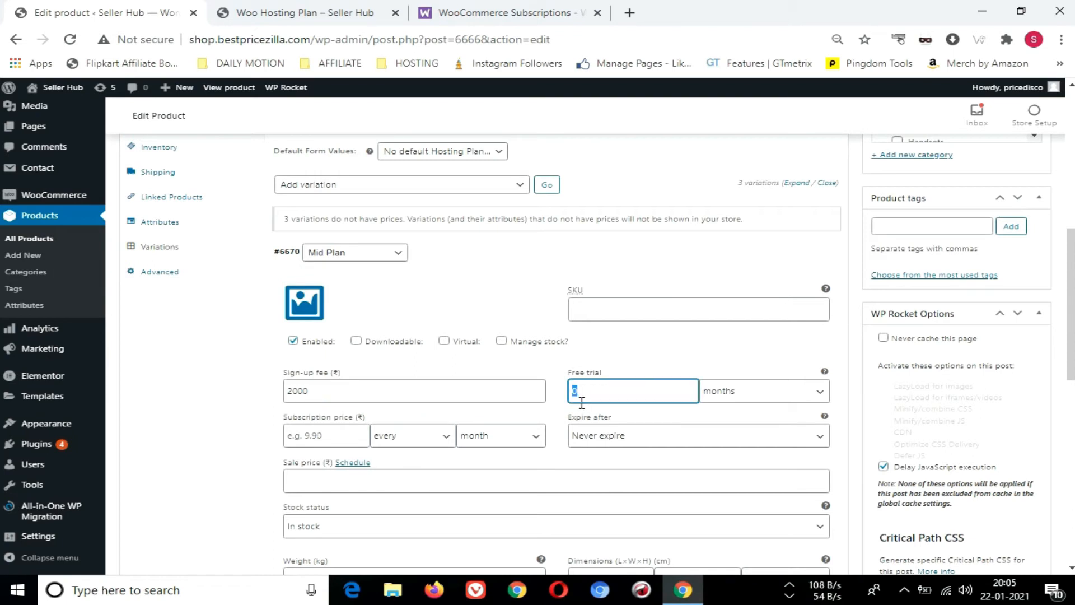
pyautogui.write('15')
pyautogui.click(722, 403)
pyautogui.click(735, 409)
# Set the Mid Plan variation's subscription price to 100 every year and try a sale price of 1800
pyautogui.click(336, 439)
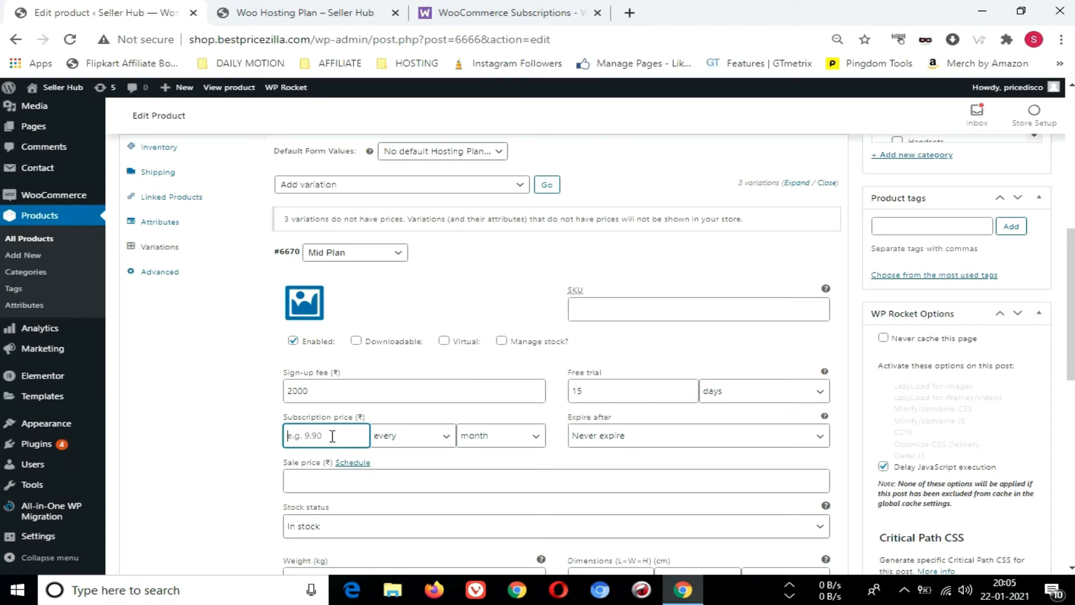
pyautogui.write('100')
pyautogui.click(493, 441)
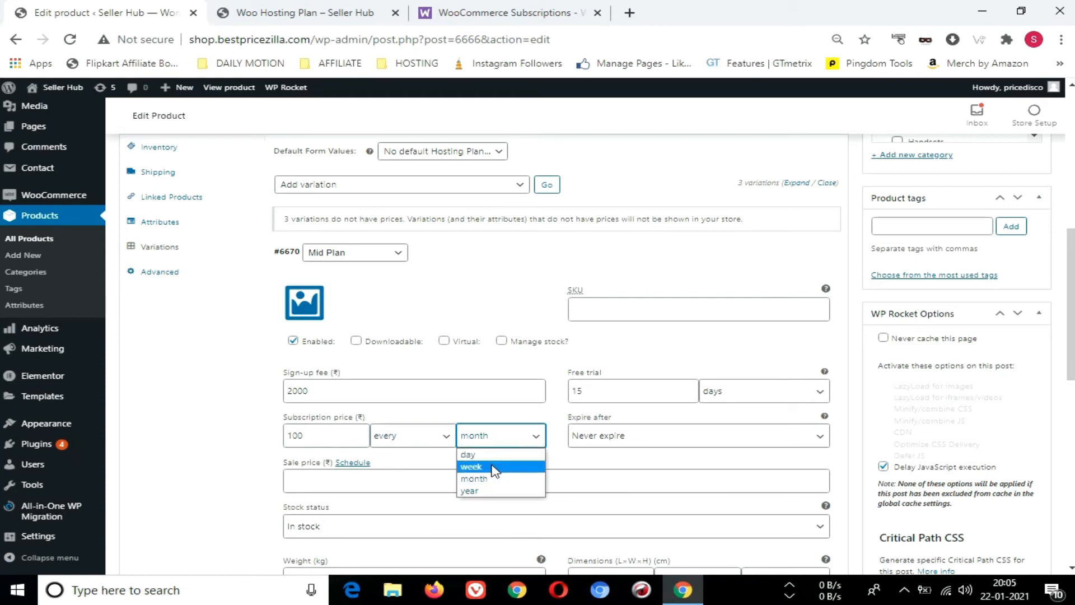
pyautogui.click(492, 490)
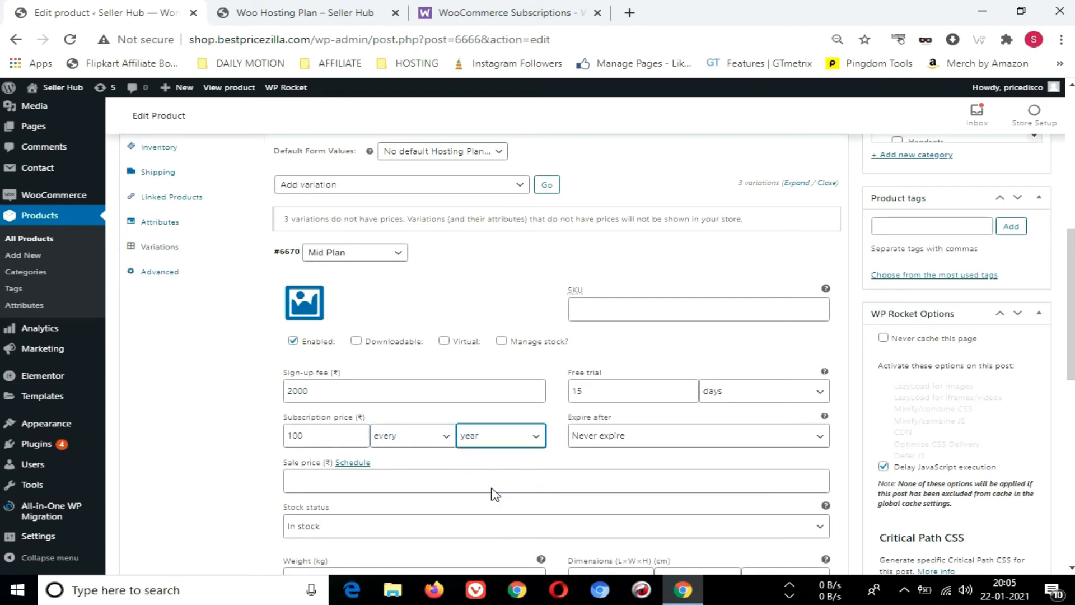
pyautogui.click(374, 485)
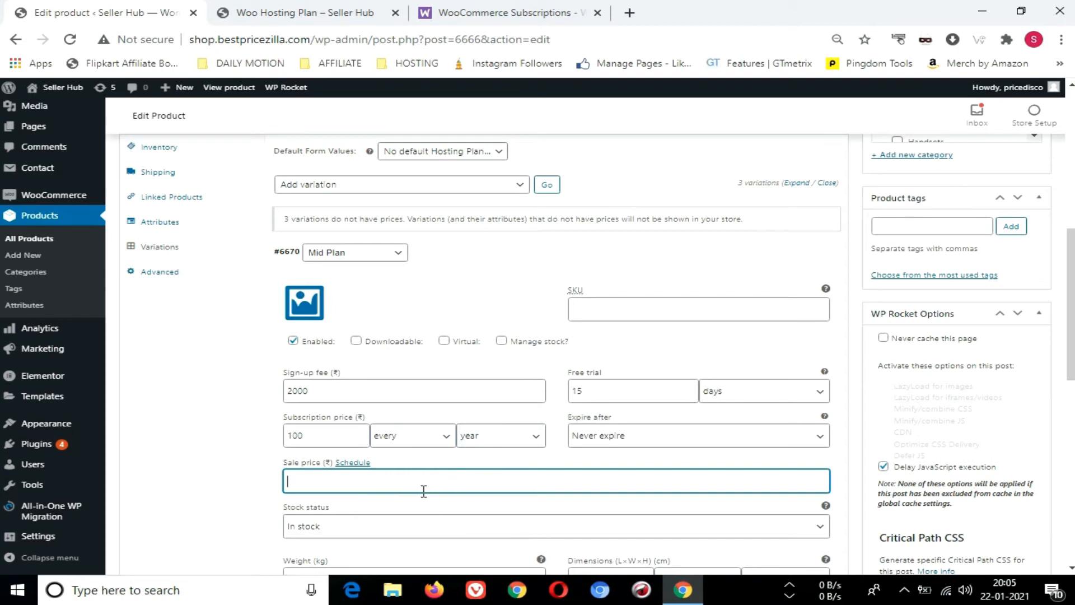
pyautogui.write('1800')
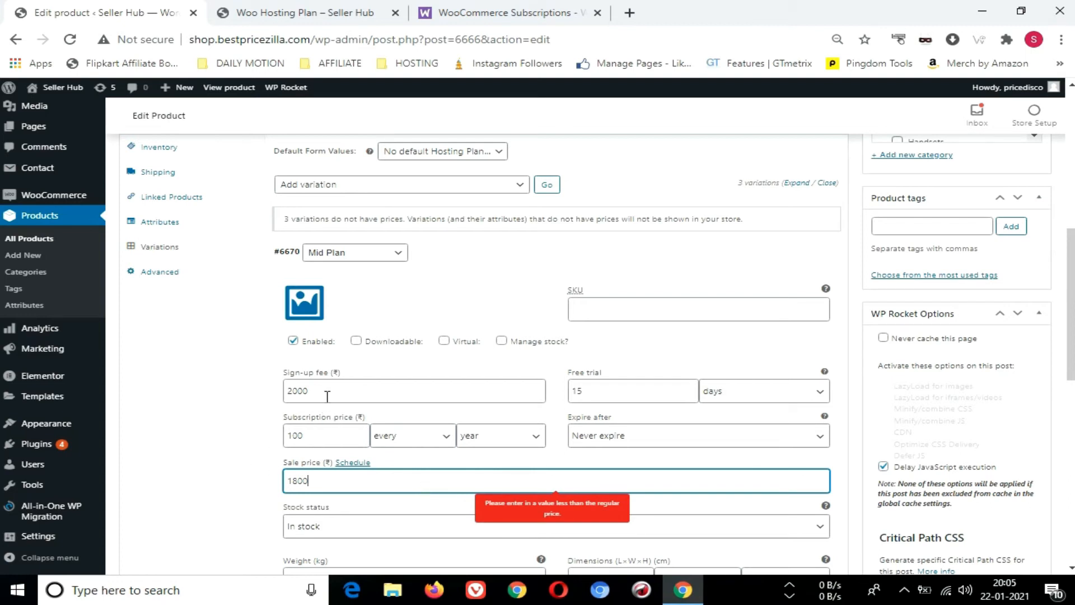
# Correct the Mid Plan variation's pricing to a sign-up fee of 200, a subscription price of 2000 and a sale price of 1800
pyautogui.moveTo(308, 391); pyautogui.dragTo(297, 391)
pyautogui.click(310, 392)
pyautogui.press('BackSpace')
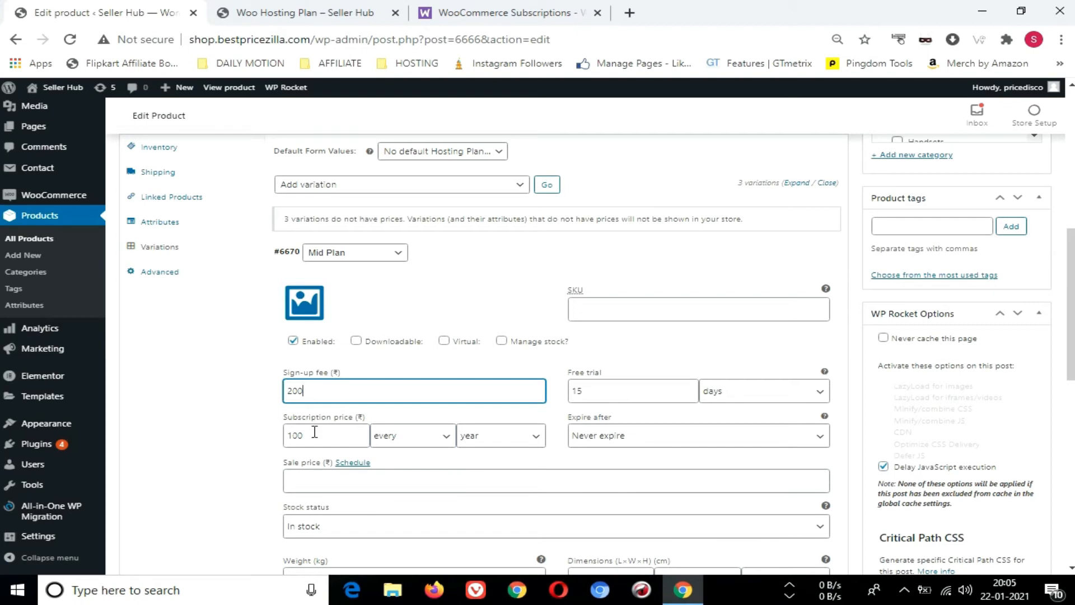
pyautogui.moveTo(311, 434); pyautogui.dragTo(287, 433)
pyautogui.write('2000')
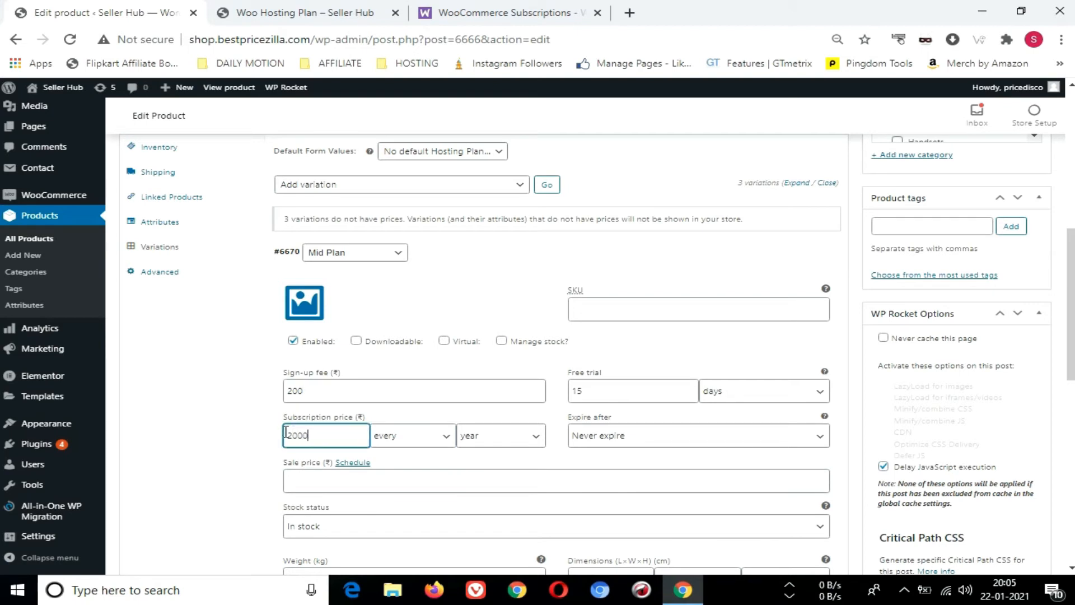
pyautogui.click(314, 477)
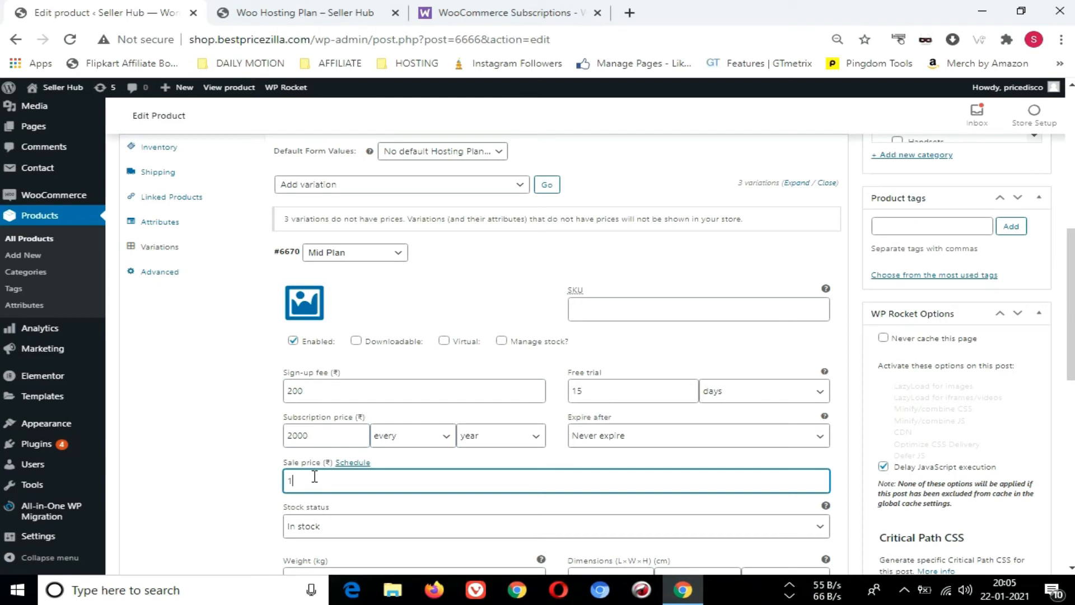
pyautogui.write('1800')
# Expand the Premium Plan variation and give it a sign-up fee of 100 and a free trial of 15 days
pyautogui.scroll(-1, 339, 397)
pyautogui.scroll(-1, 367, 311)
pyautogui.scroll(2, 319, 283)
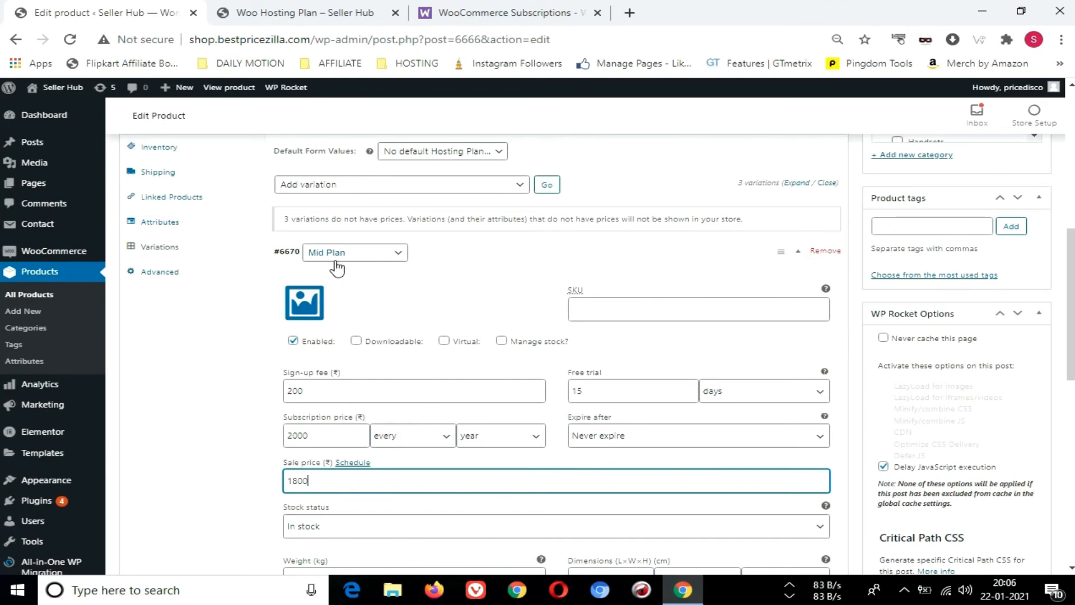
pyautogui.scroll(-4, 354, 268)
pyautogui.click(475, 424)
pyautogui.scroll(-2, 475, 424)
pyautogui.moveTo(328, 410); pyautogui.dragTo(247, 421)
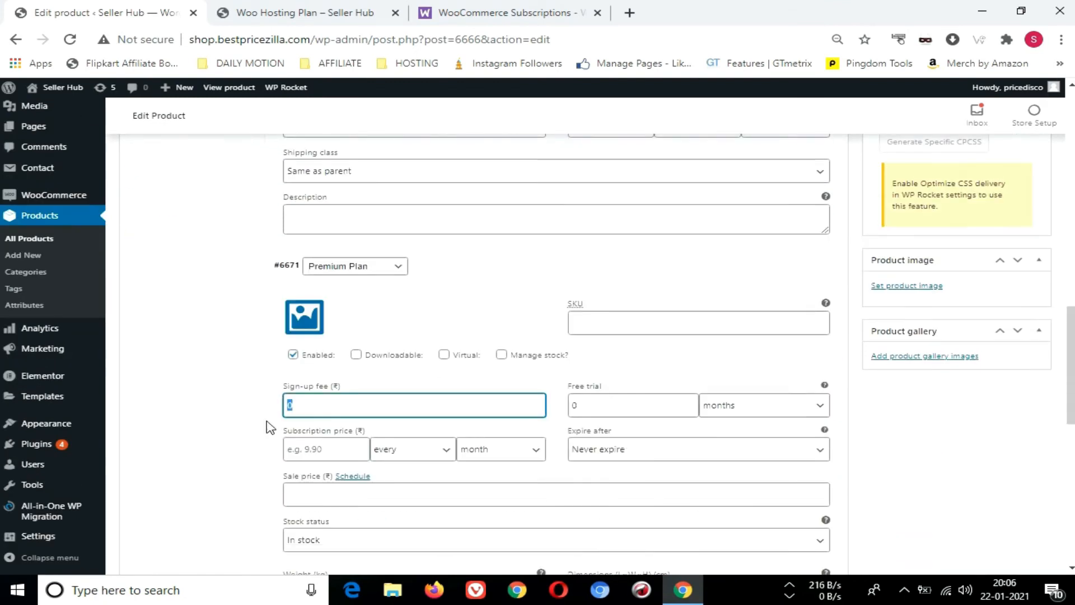
pyautogui.write('100')
pyautogui.press('Tab')
pyautogui.write('15')
pyautogui.click(751, 413)
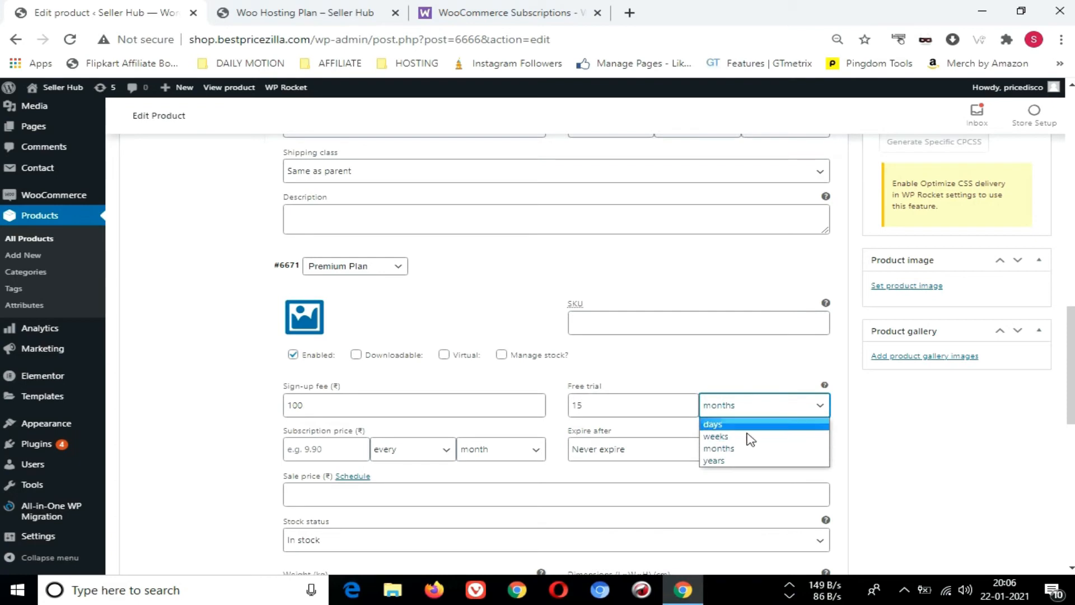
pyautogui.click(739, 424)
# Set the Premium Plan variation's subscription price to 2500 every year and make it expire after 1 year
pyautogui.click(339, 449)
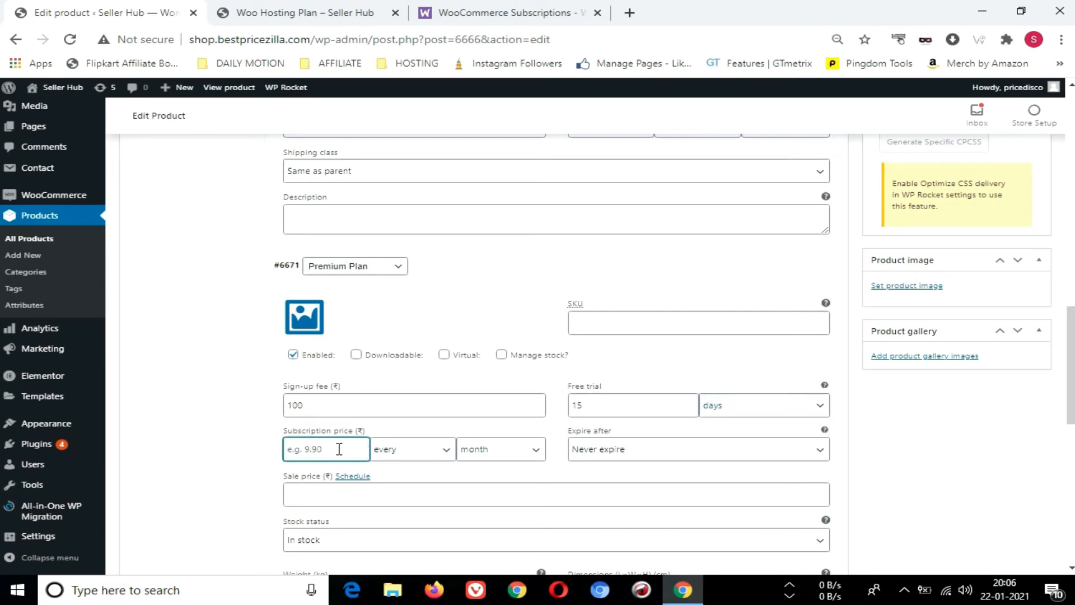
pyautogui.write('2')
pyautogui.press('Tab')
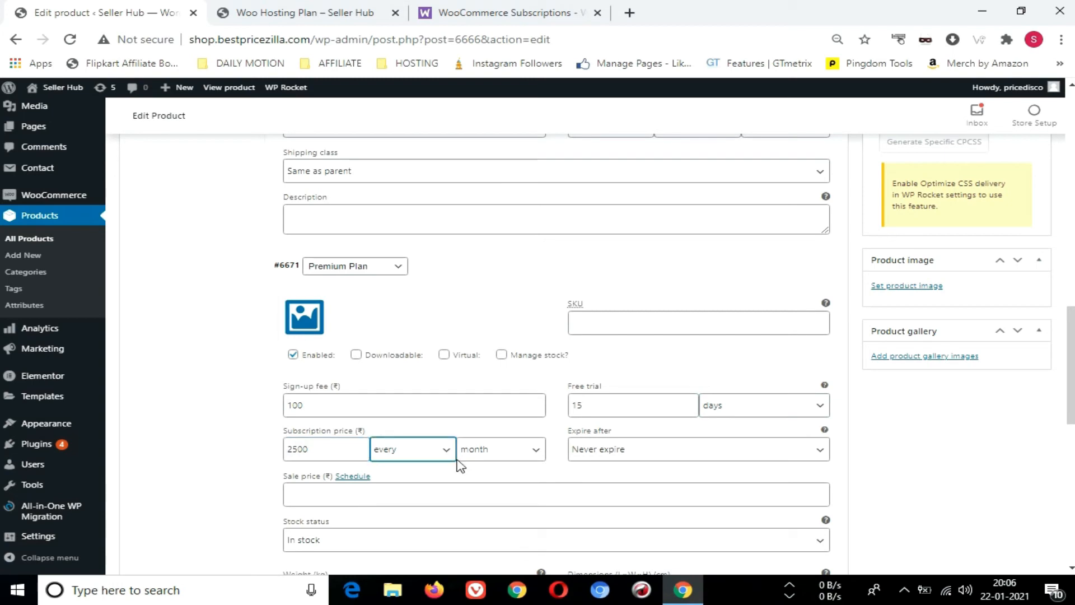
pyautogui.click(475, 454)
pyautogui.click(492, 503)
pyautogui.click(609, 461)
pyautogui.click(598, 480)
# Make the Mid Plan variation's subscription expire after 1 year
pyautogui.scroll(3, 643, 336)
pyautogui.scroll(3, 689, 280)
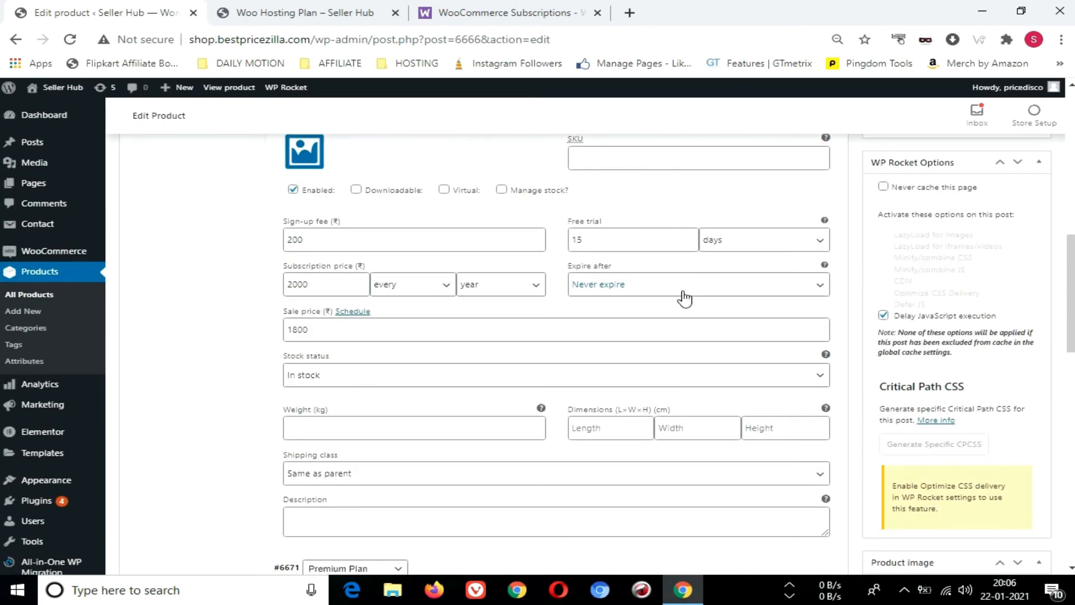
pyautogui.click(662, 285)
pyautogui.click(634, 317)
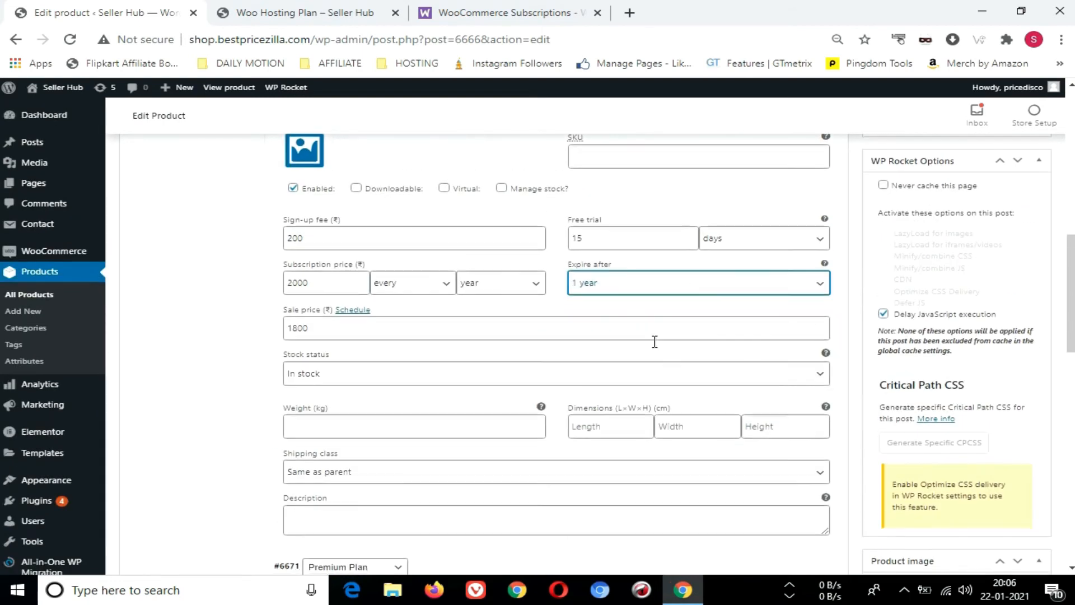
# Fill in the sale price of the Premium Plan variation
pyautogui.scroll(-10, 655, 347)
pyautogui.click(335, 269)
pyautogui.scroll(2, 381, 312)
pyautogui.scroll(1, 341, 420)
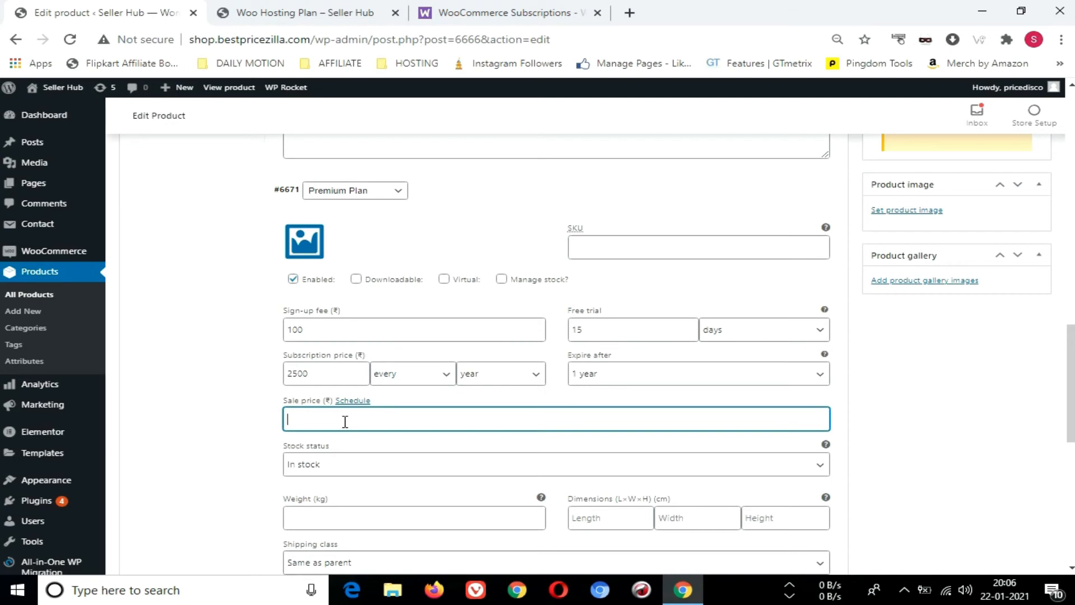
pyautogui.press('Tab')
pyautogui.scroll(-7, 421, 331)
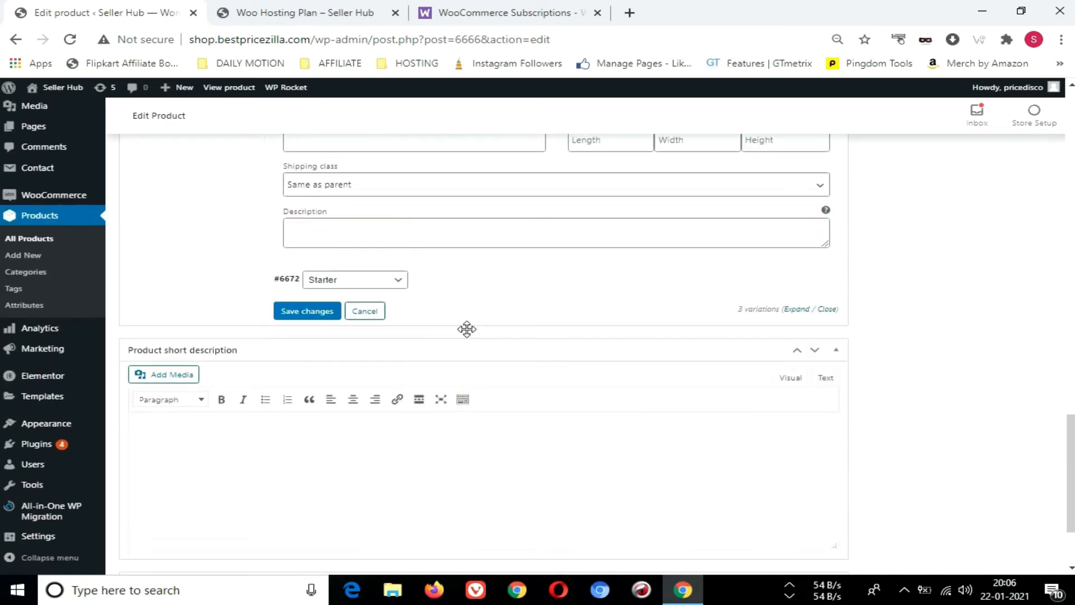
# Expand the Starter variation and give it a sign-up fee of 100 and a free trial of 15 days
pyautogui.click(465, 287)
pyautogui.scroll(-3, 456, 319)
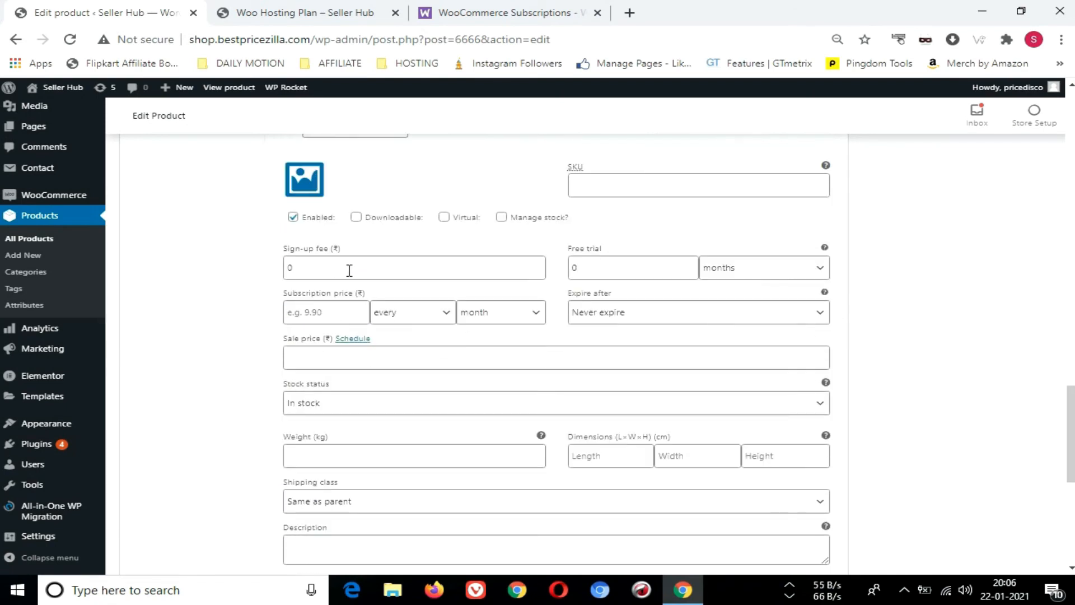
pyautogui.moveTo(318, 271); pyautogui.dragTo(267, 275)
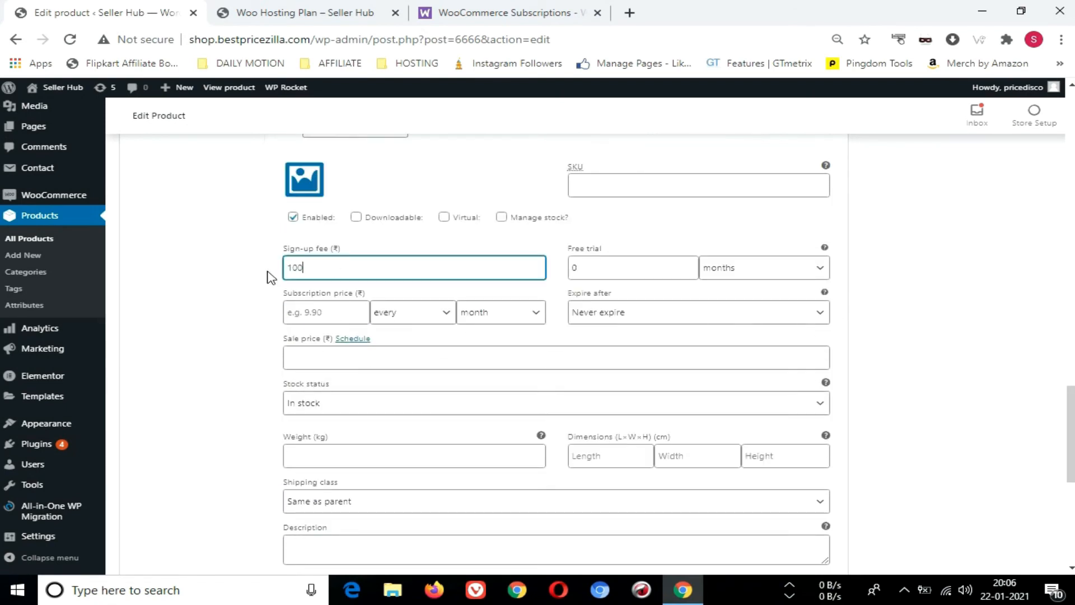
pyautogui.click(583, 265)
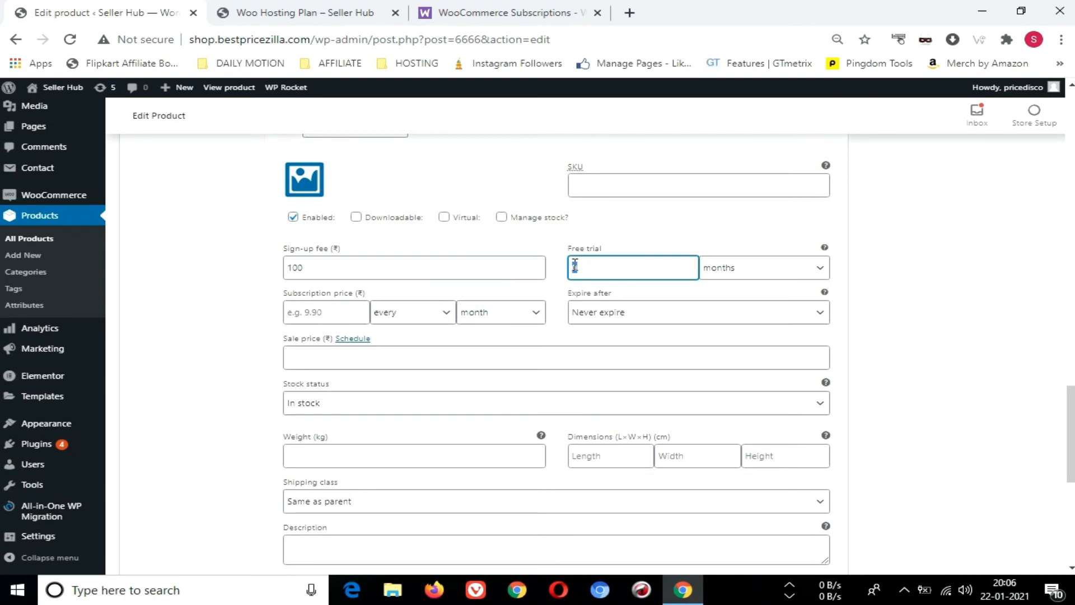
pyautogui.write('15')
pyautogui.click(744, 274)
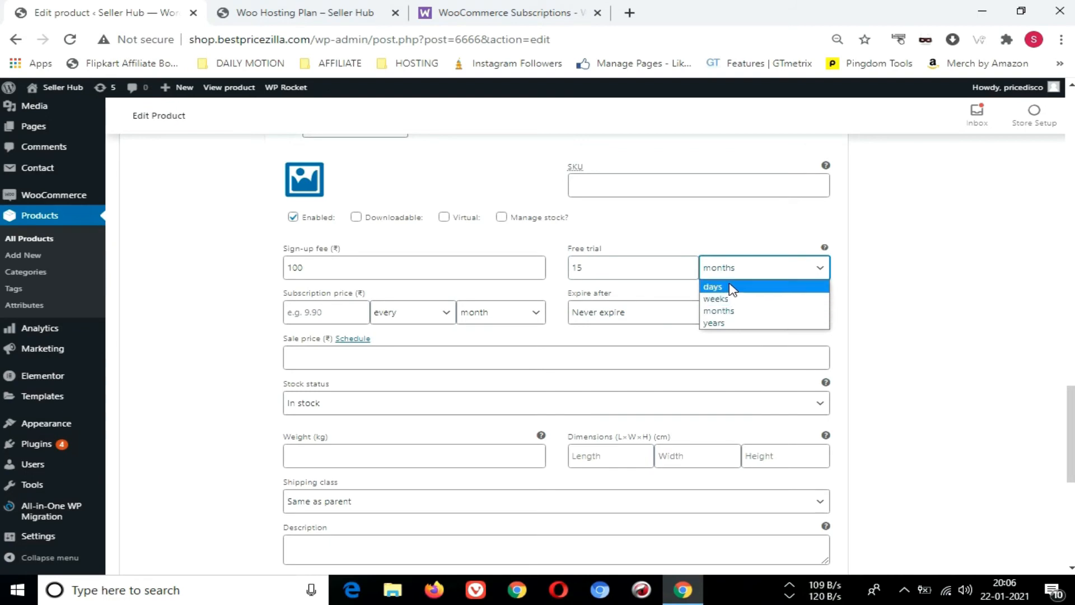
pyautogui.click(728, 286)
# Set the Starter variation's subscription price to 1500 every year and make it expire after 1 year
pyautogui.click(324, 312)
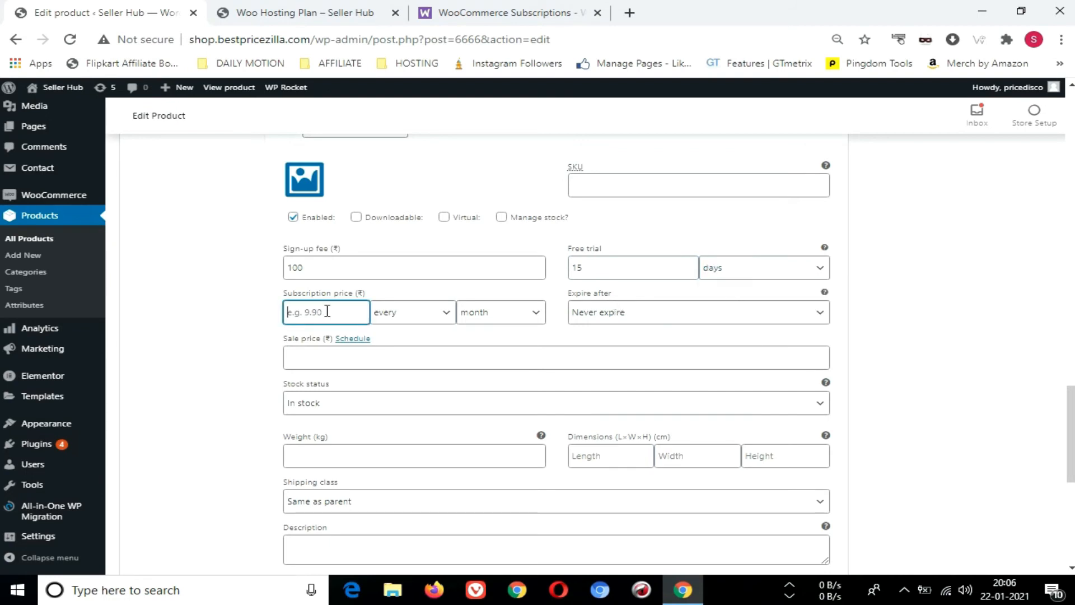
pyautogui.write('1500')
pyautogui.click(391, 313)
pyautogui.click(473, 314)
pyautogui.click(475, 314)
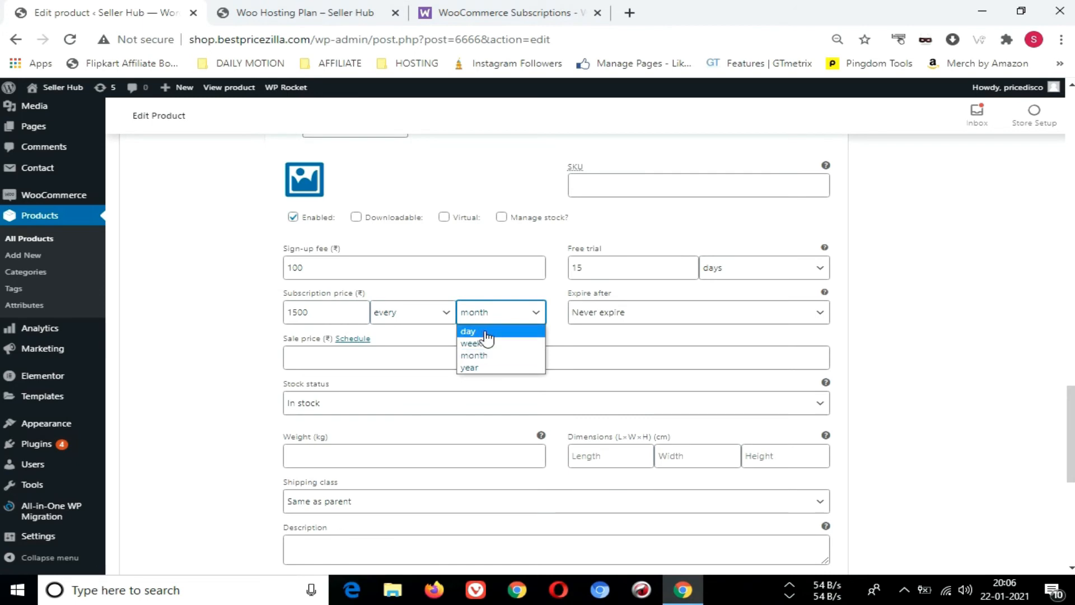
pyautogui.click(476, 367)
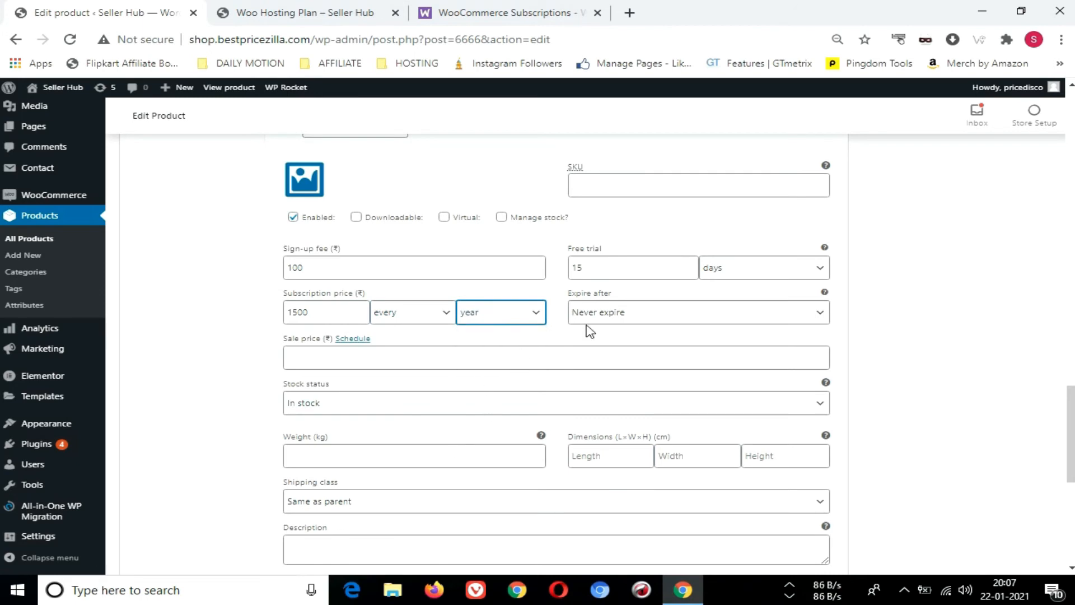
pyautogui.click(597, 317)
pyautogui.click(576, 343)
# Set the Starter variation's sale price to 1300 and save the changes to the variations
pyautogui.click(420, 358)
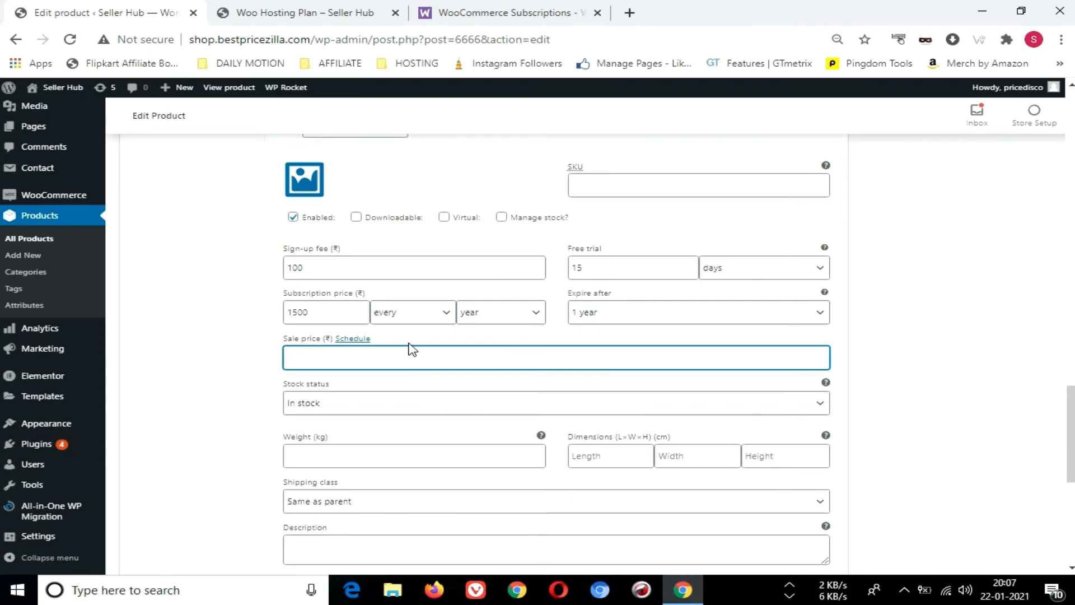
pyautogui.write('1300')
pyautogui.scroll(-3, 468, 432)
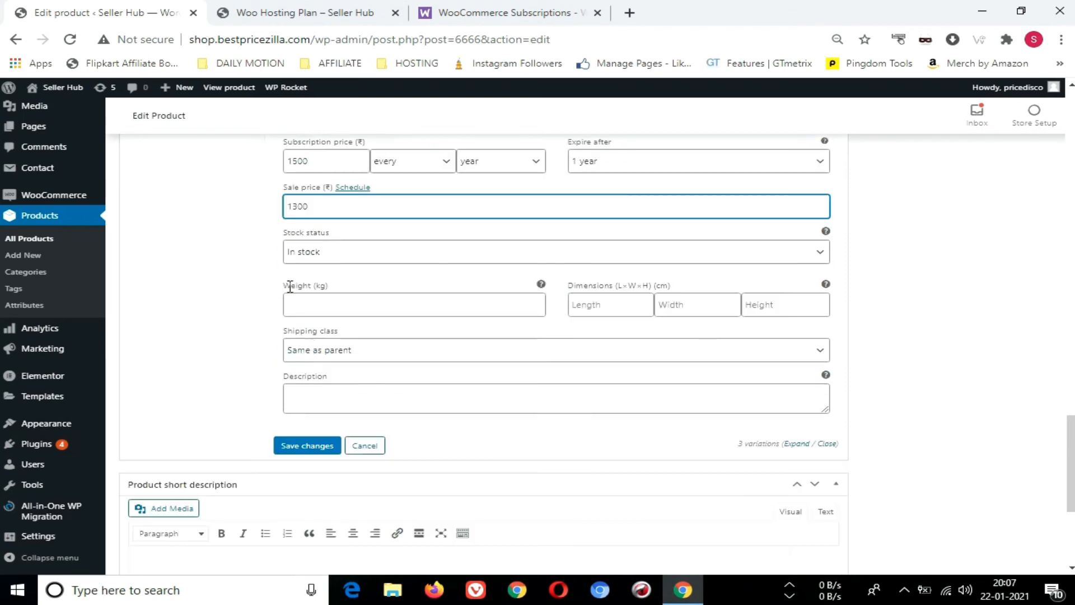
pyautogui.click(295, 451)
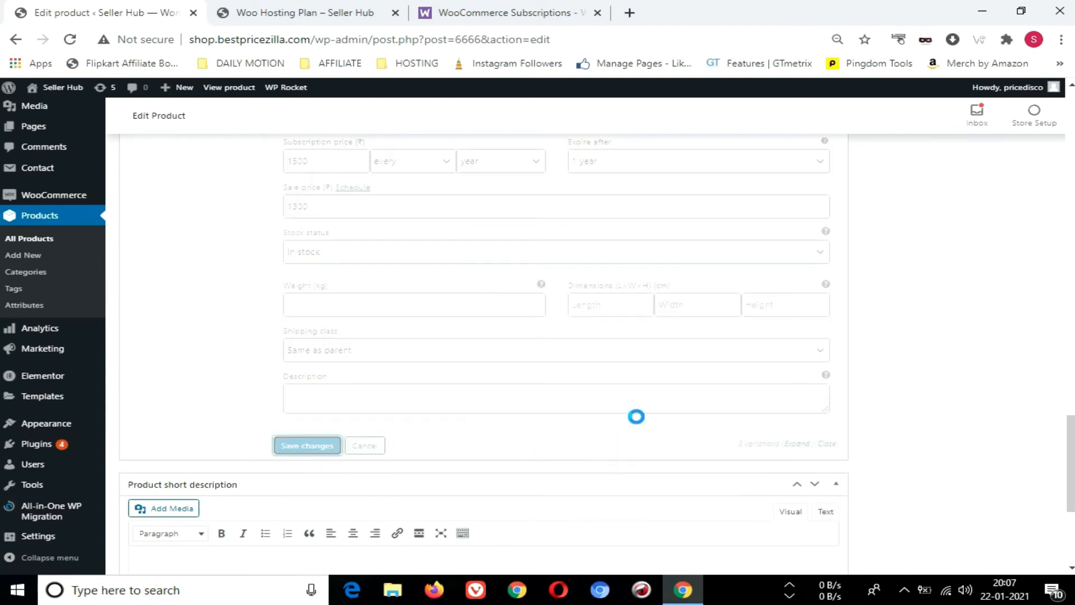
# Update the Woo Hosting Plan product and reload its store page
pyautogui.scroll(10, 636, 405)
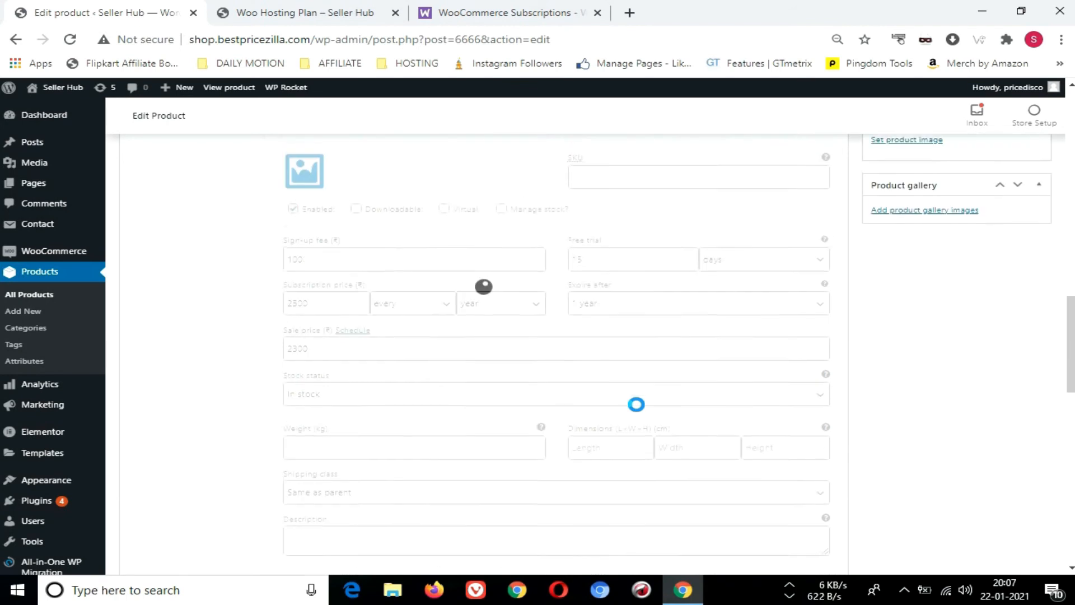
pyautogui.scroll(10, 636, 404)
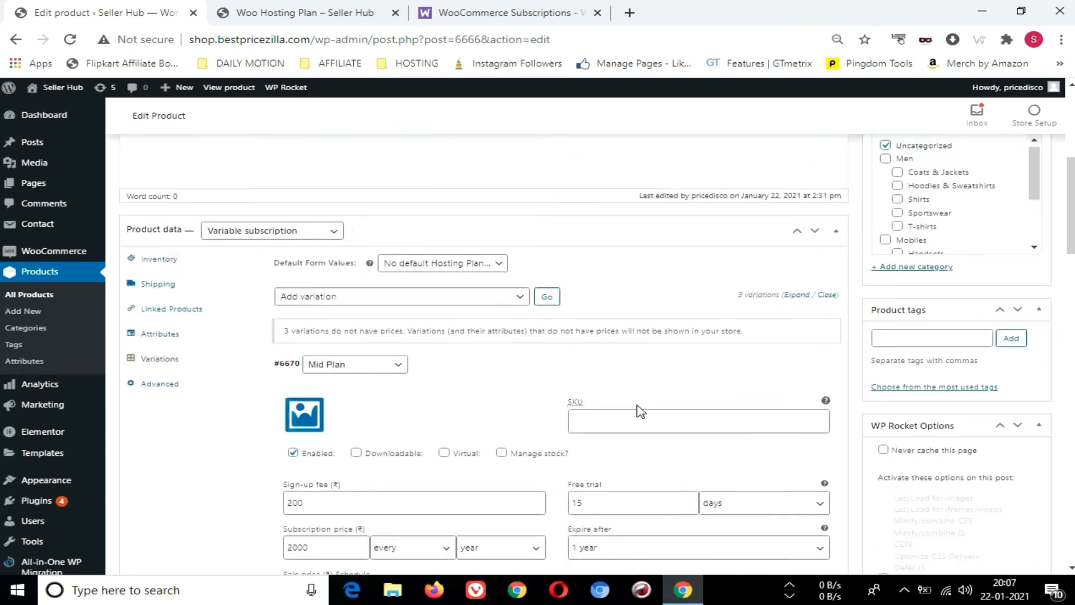
pyautogui.click(1021, 401)
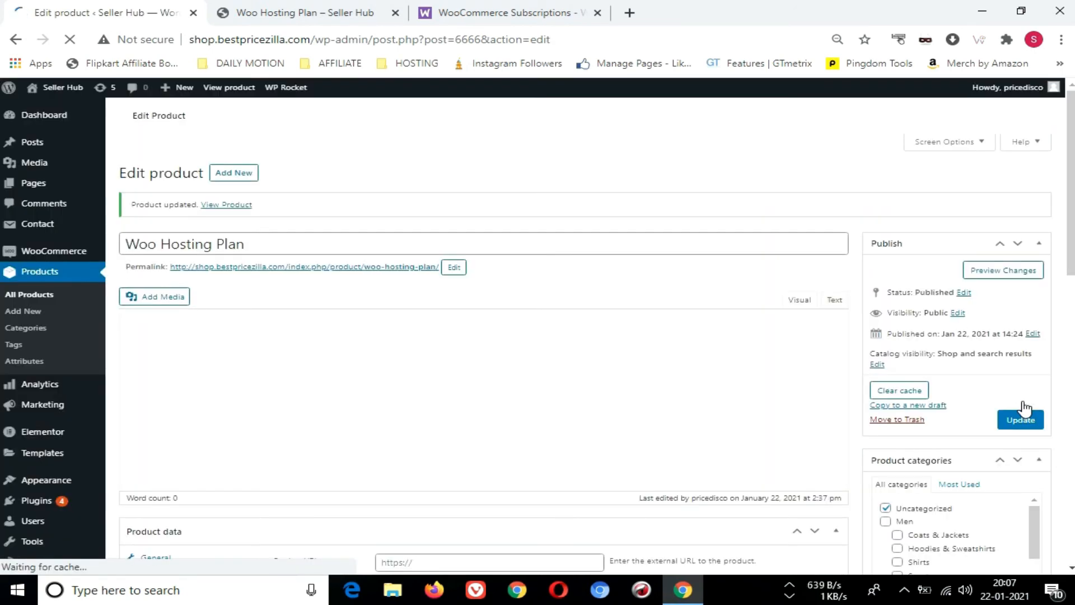
pyautogui.click(328, 10)
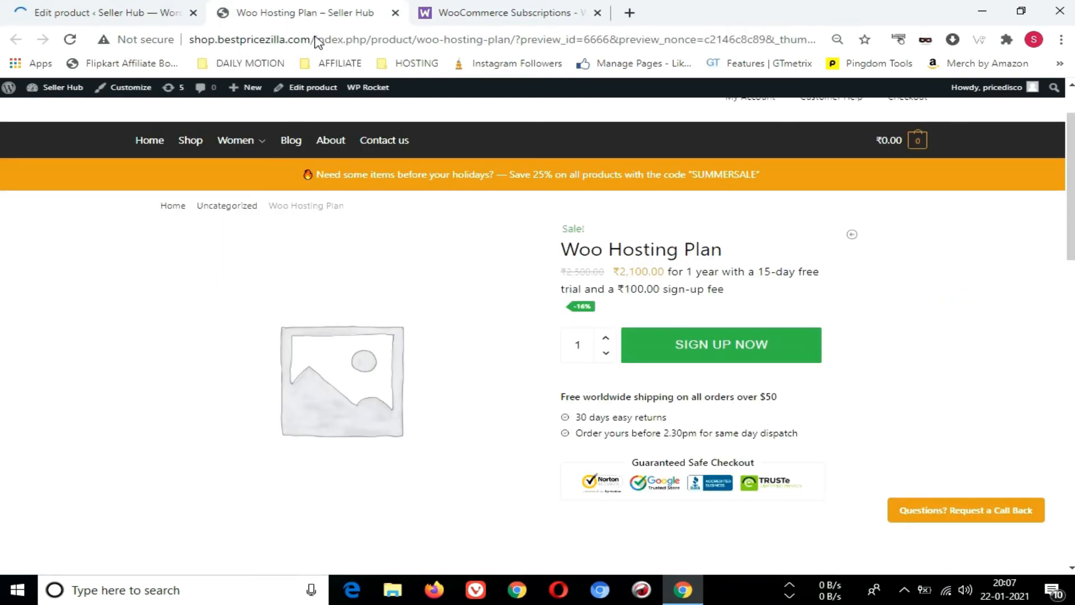
pyautogui.click(69, 39)
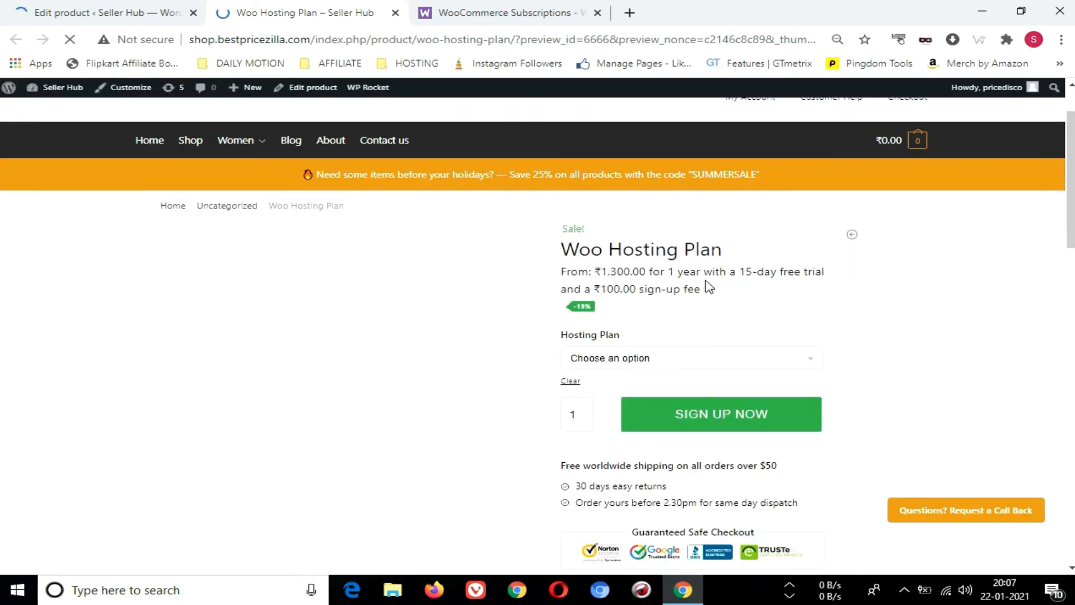
# Check the pricing of the Mid Plan, Premium Plan and Starter options on the Woo Hosting Plan store page
pyautogui.click(642, 364)
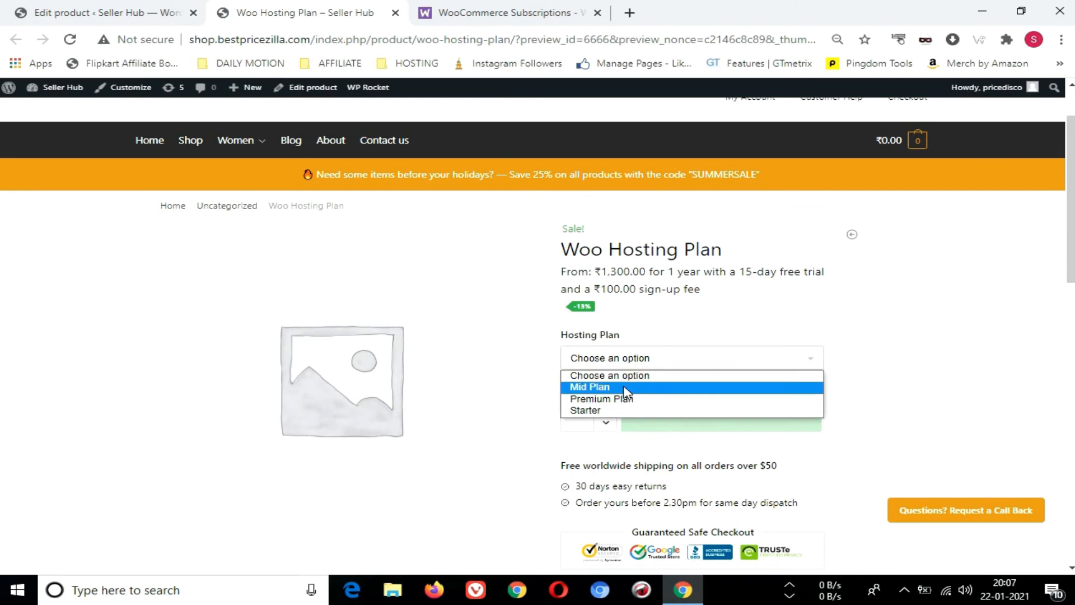
pyautogui.click(626, 388)
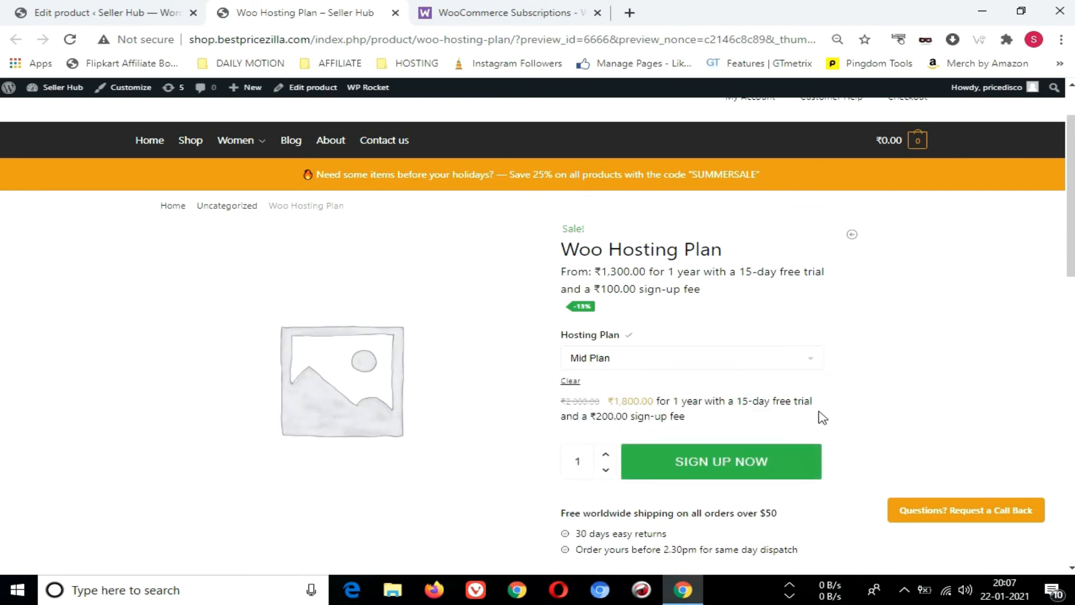
pyautogui.click(674, 360)
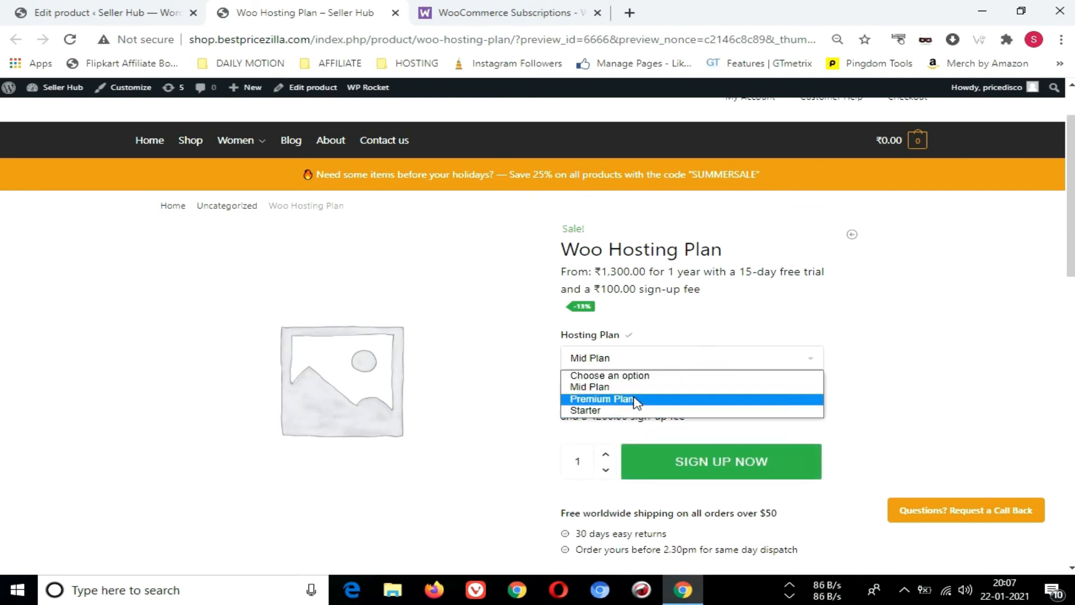
pyautogui.click(636, 398)
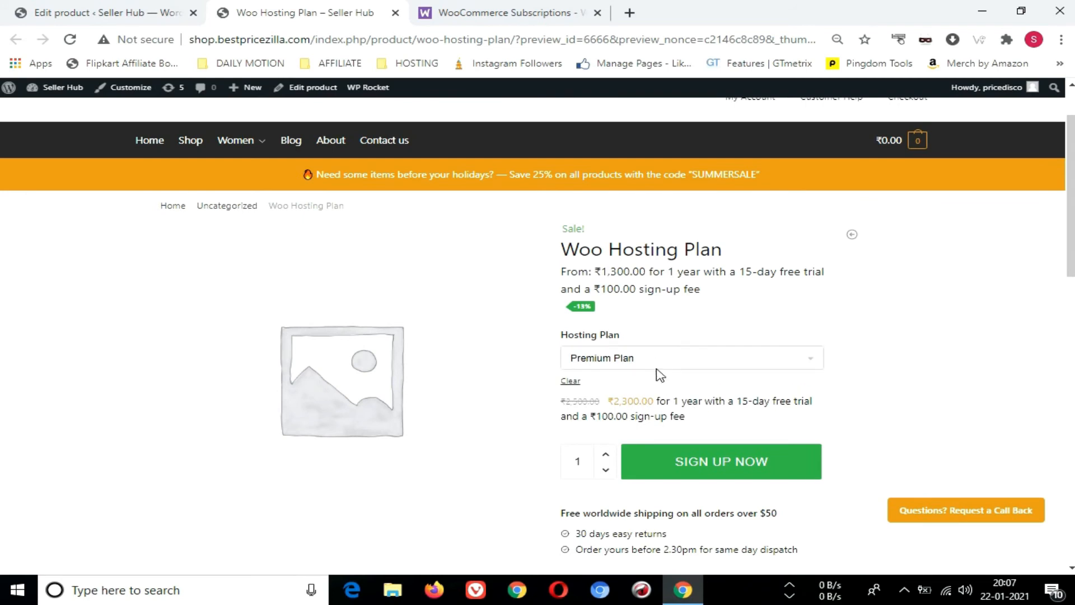
pyautogui.click(643, 357)
pyautogui.click(613, 412)
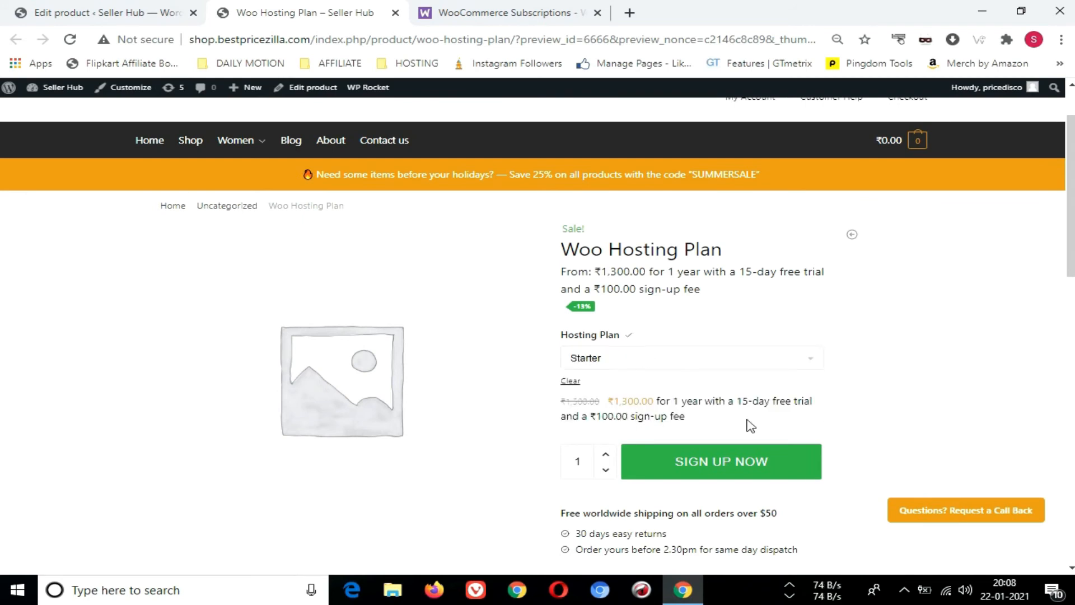
# Add the Starter hosting plan to the cart and place the order with Cash on delivery
pyautogui.click(700, 470)
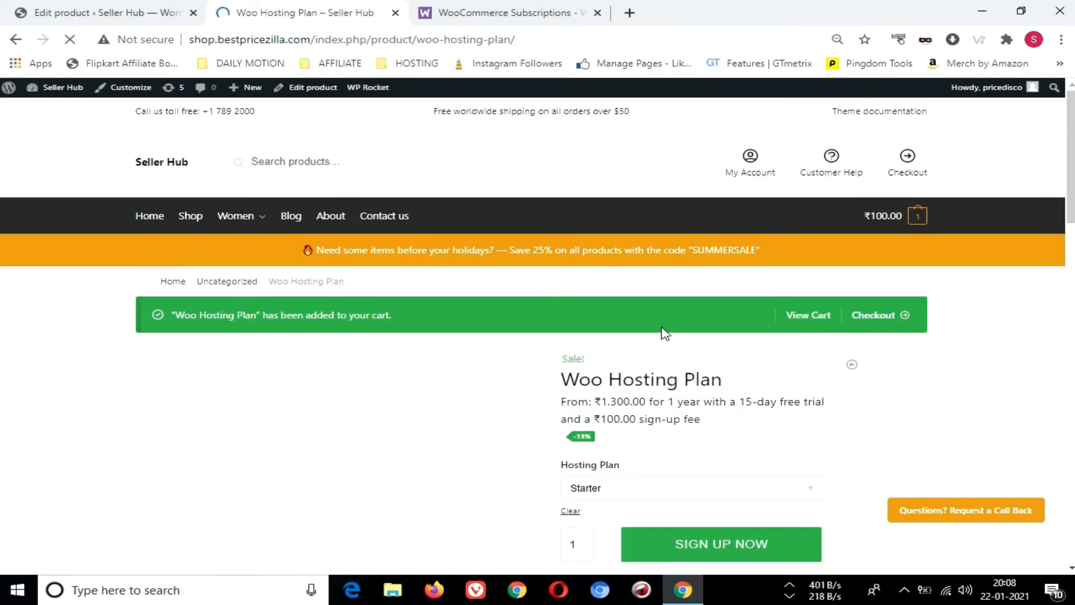
pyautogui.click(812, 316)
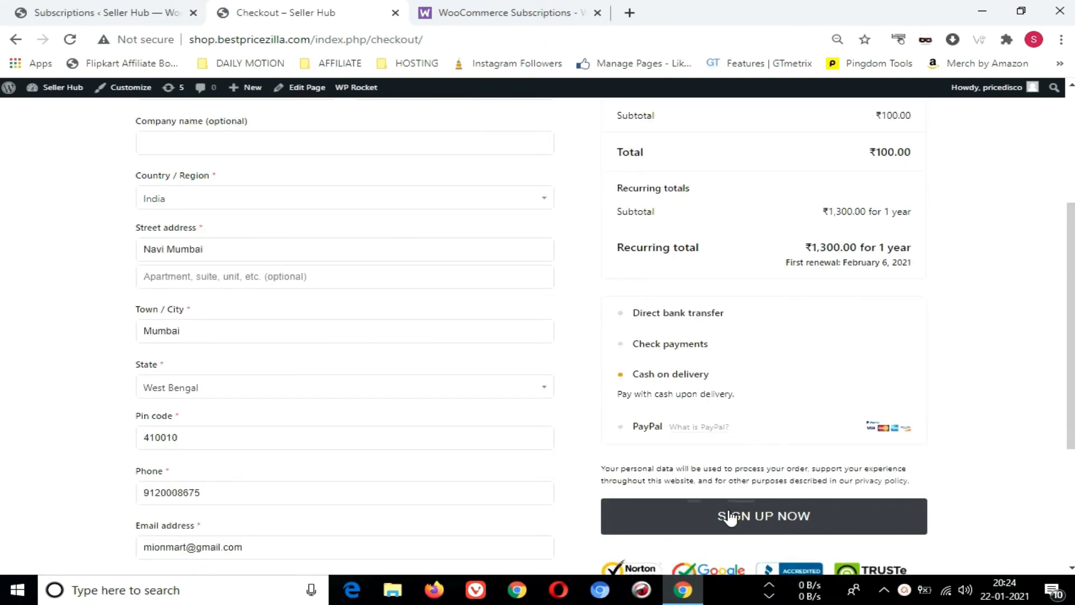
pyautogui.scroll(-1, 728, 493)
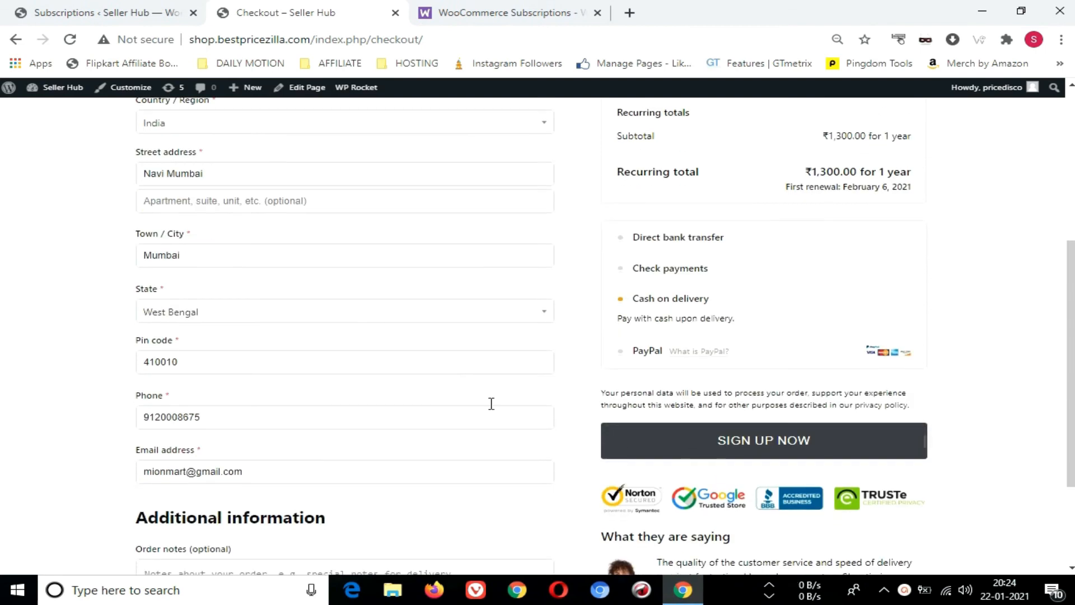
pyautogui.scroll(3, 643, 401)
pyautogui.scroll(-4, 715, 458)
pyautogui.click(758, 370)
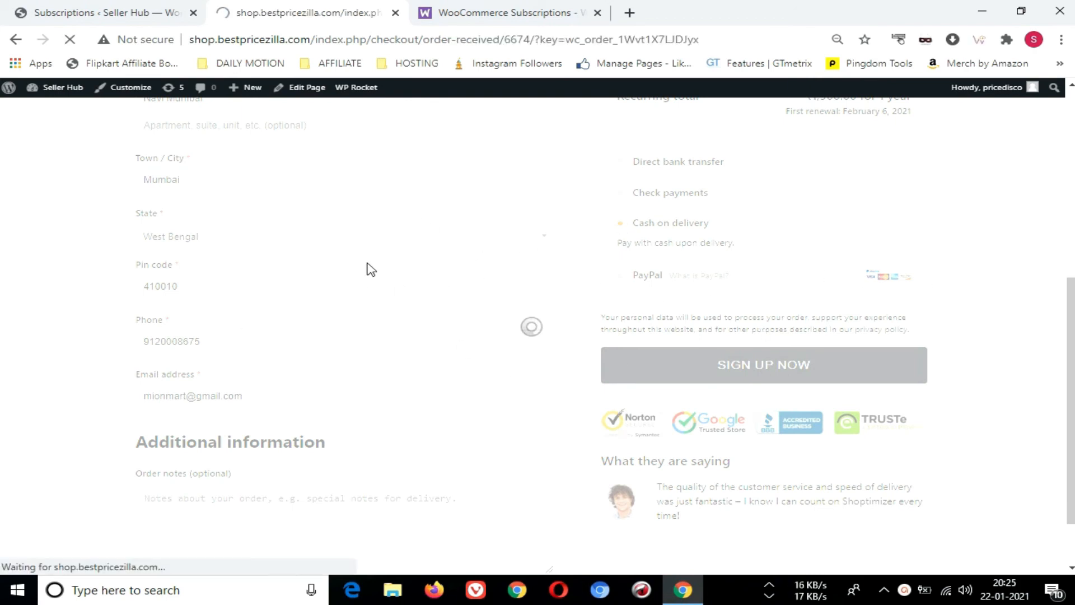
# Review the received order's details, and reload the Subscriptions list in the store admin
pyautogui.scroll(-4, 209, 400)
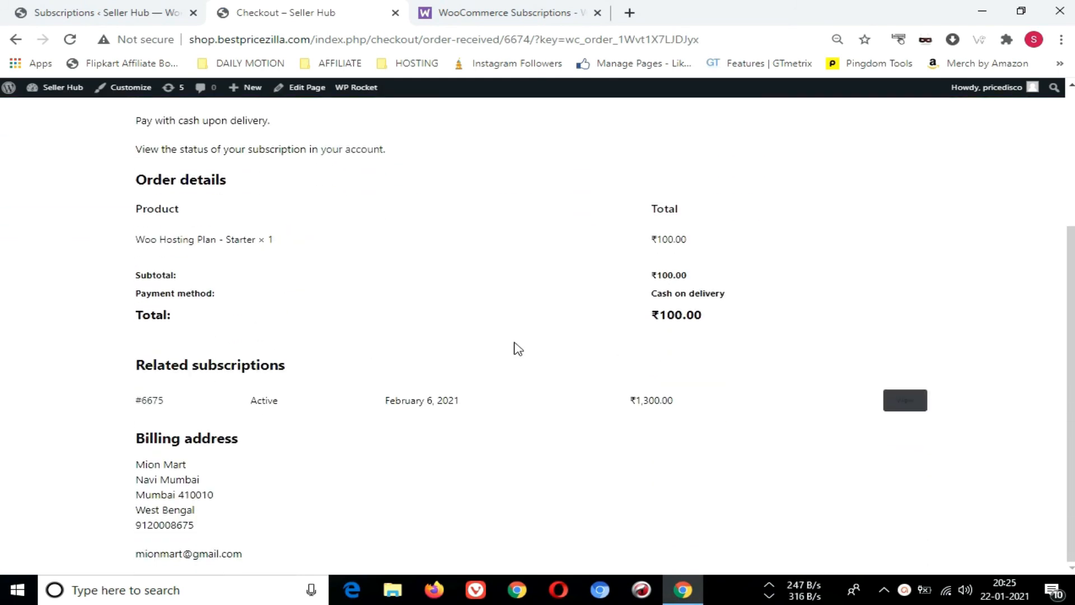
pyautogui.click(165, 13)
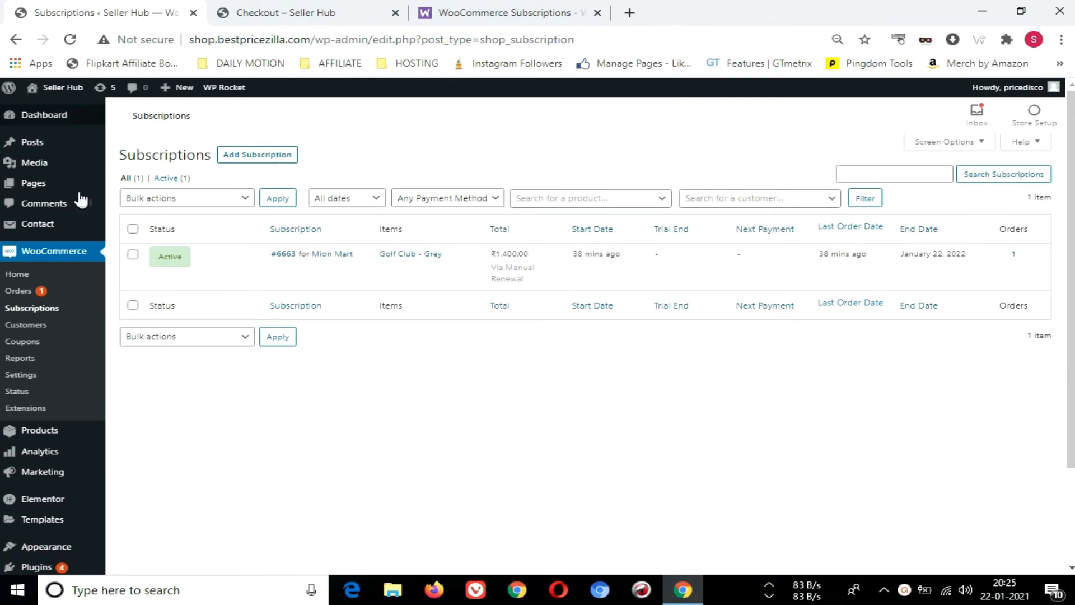
pyautogui.click(31, 311)
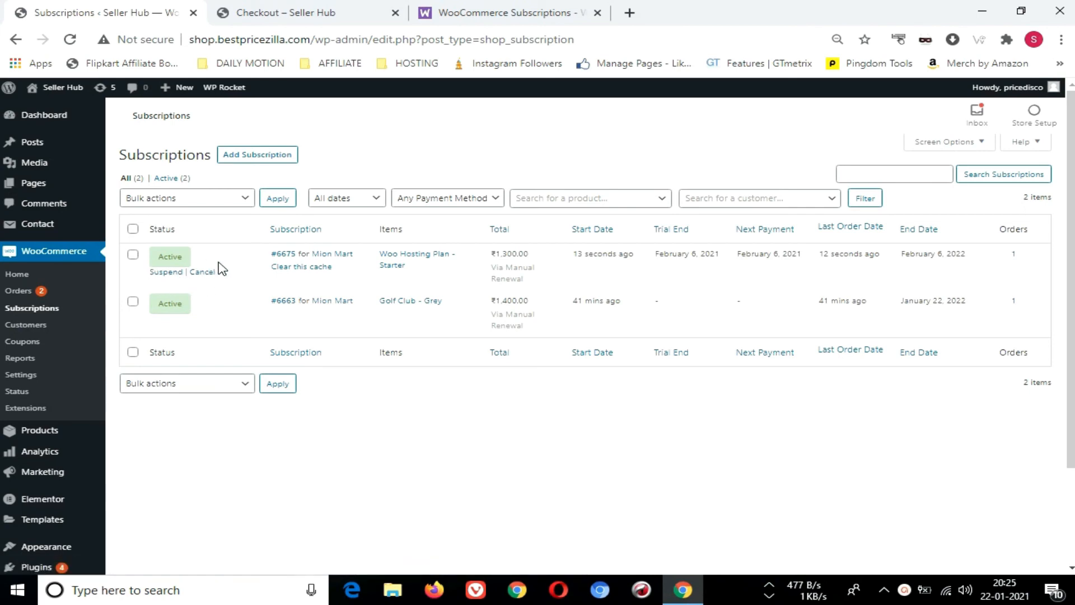
# Open the product behind the Woo Hosting Plan - Starter subscription, and return to the Subscriptions list without saving
pyautogui.click(410, 262)
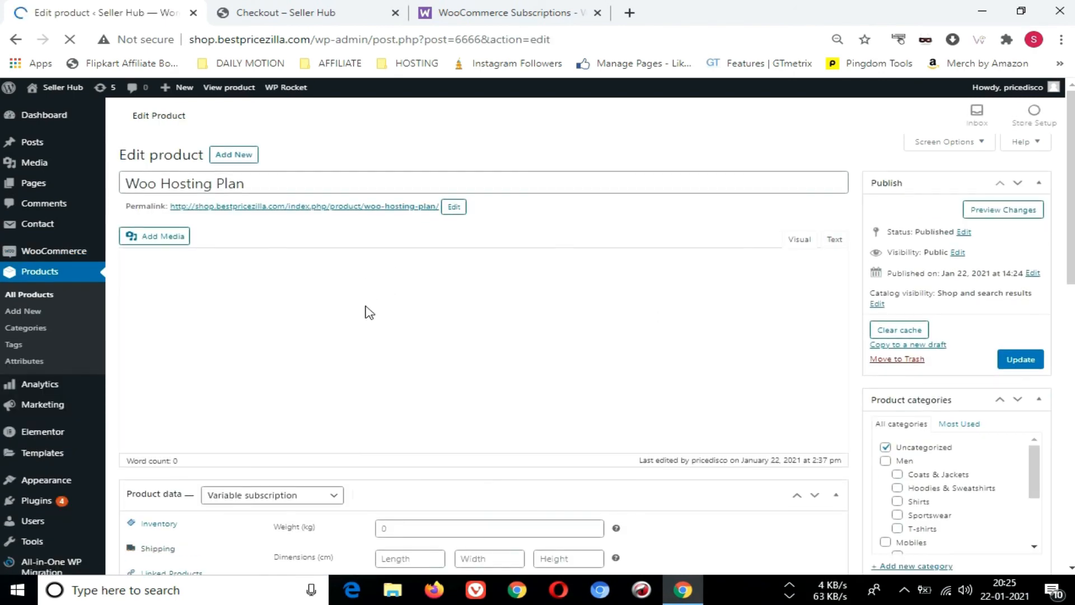
pyautogui.scroll(-3, 369, 308)
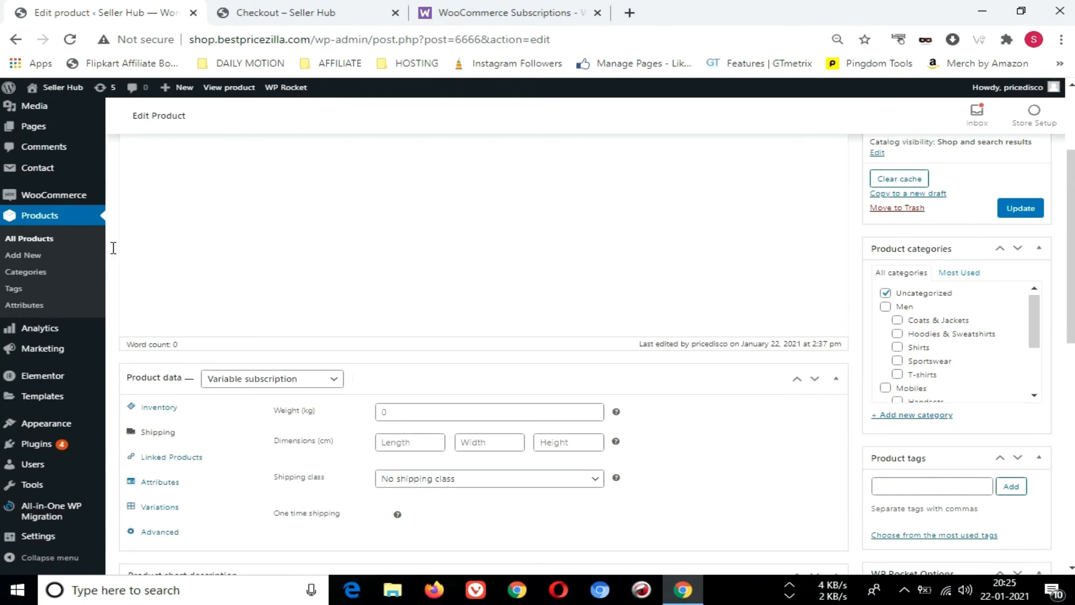
pyautogui.moveTo(57, 196)
pyautogui.click(150, 230)
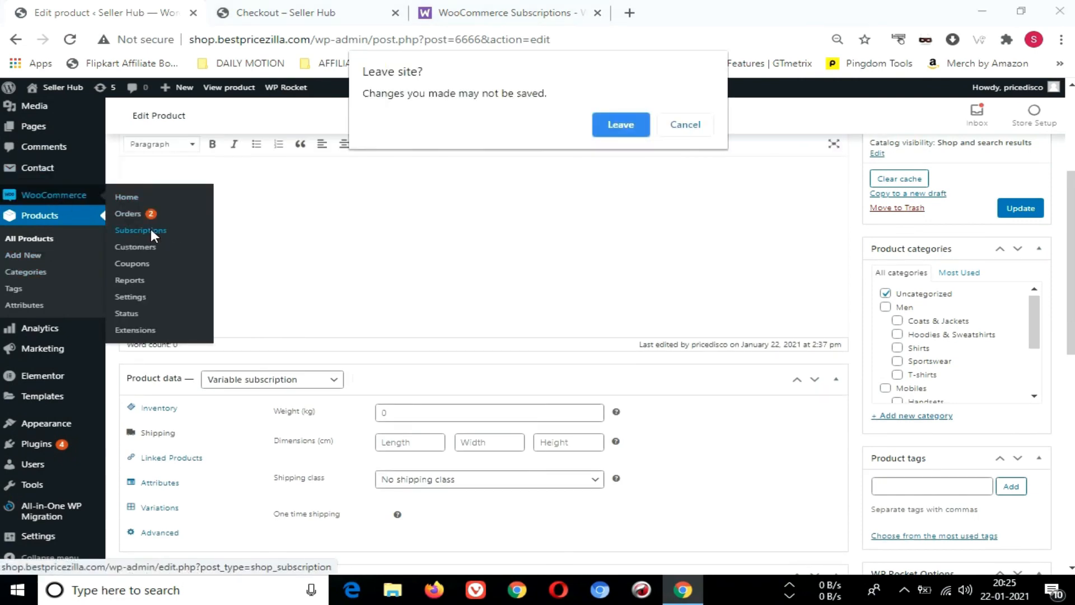
pyautogui.click(615, 132)
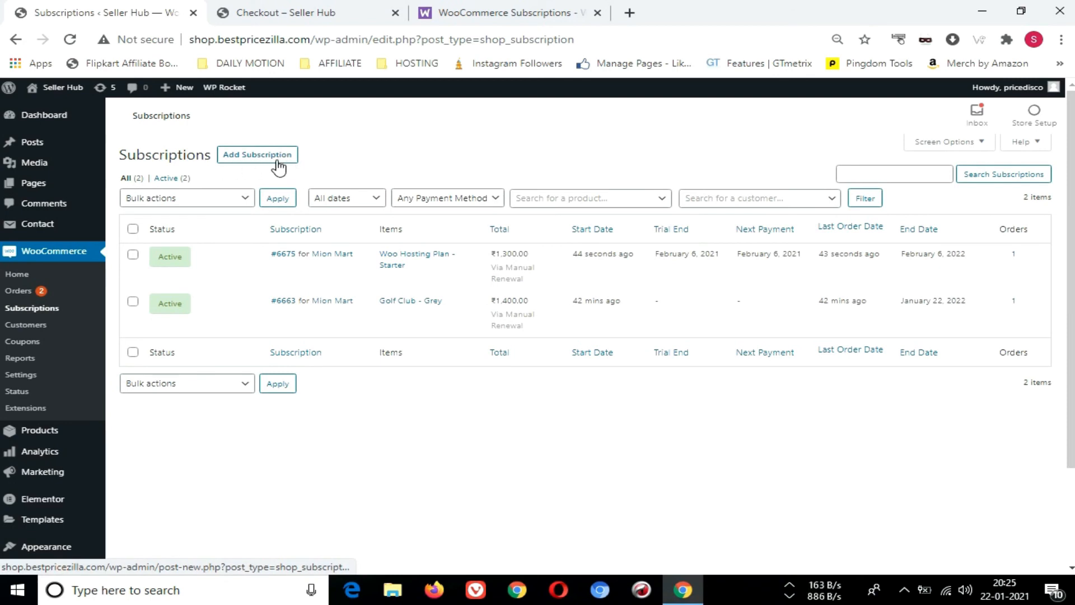
# Start a new subscription and assign the existing customer by searching for the customer's name
pyautogui.click(258, 162)
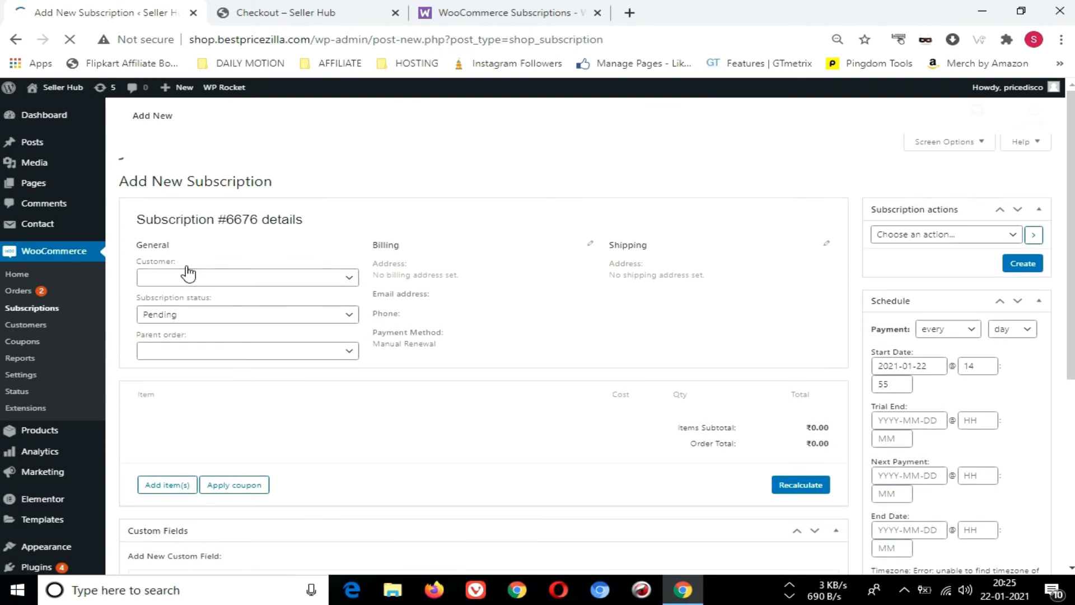
pyautogui.click(187, 275)
pyautogui.click(197, 259)
pyautogui.write('mic')
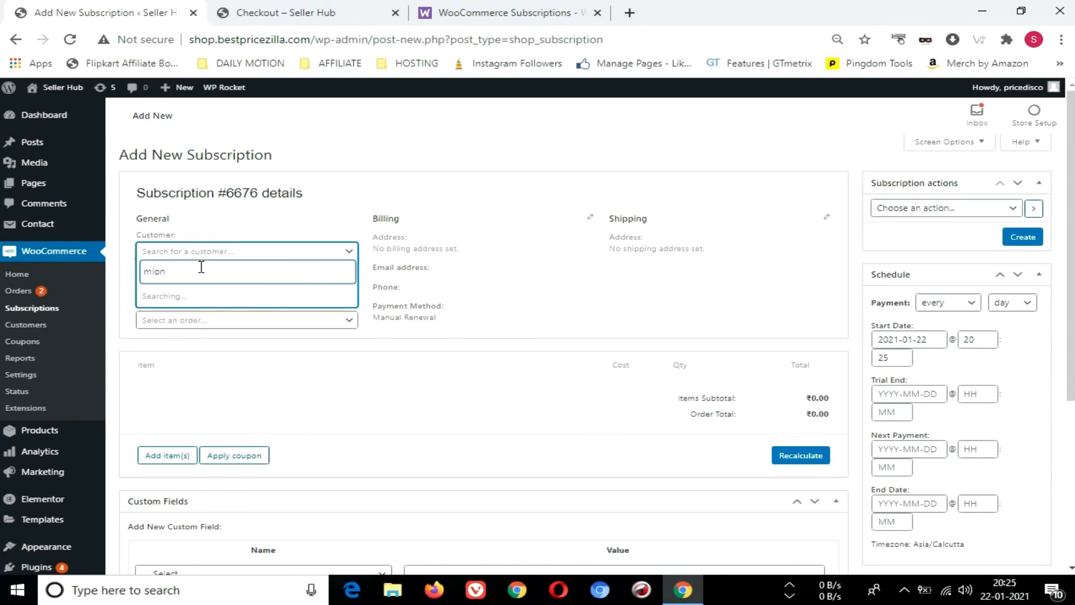
pyautogui.click(197, 302)
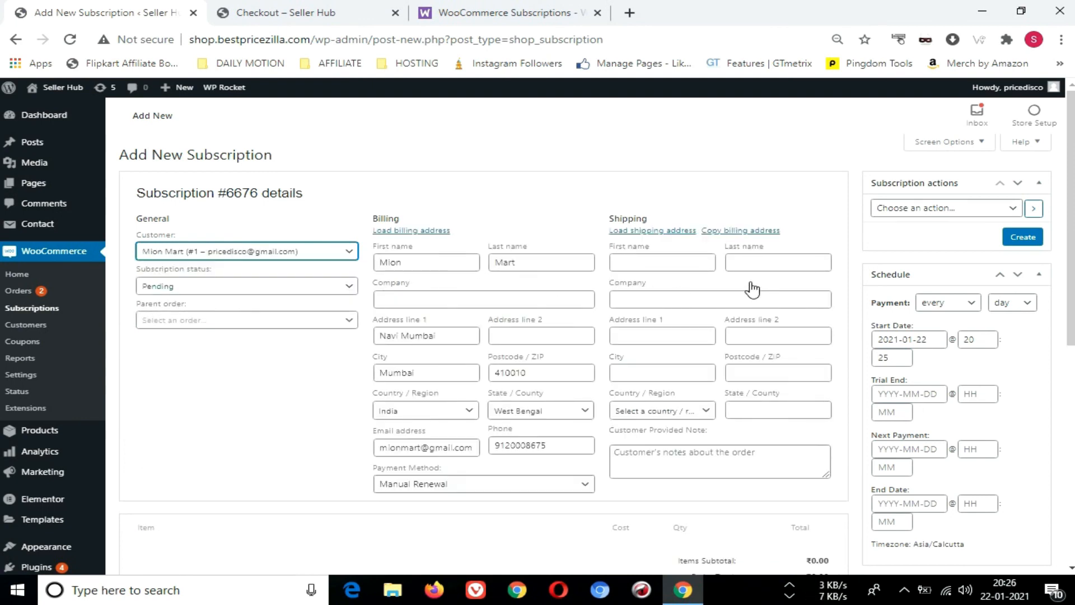
# Check the available subscription statuses, keep Pending, and assign the first listed order as the parent order
pyautogui.click(226, 291)
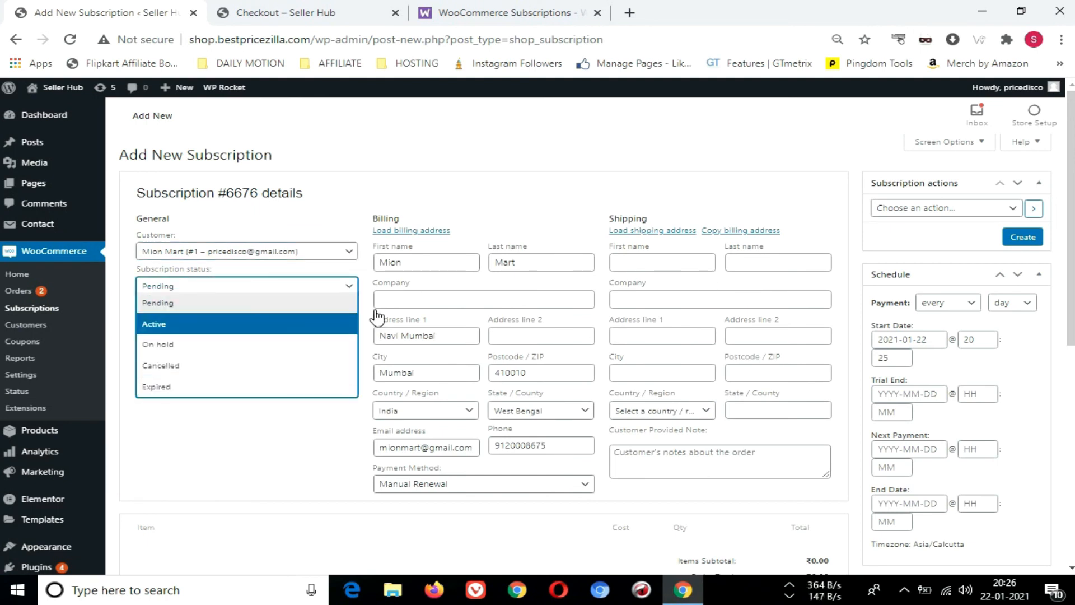
pyautogui.click(307, 406)
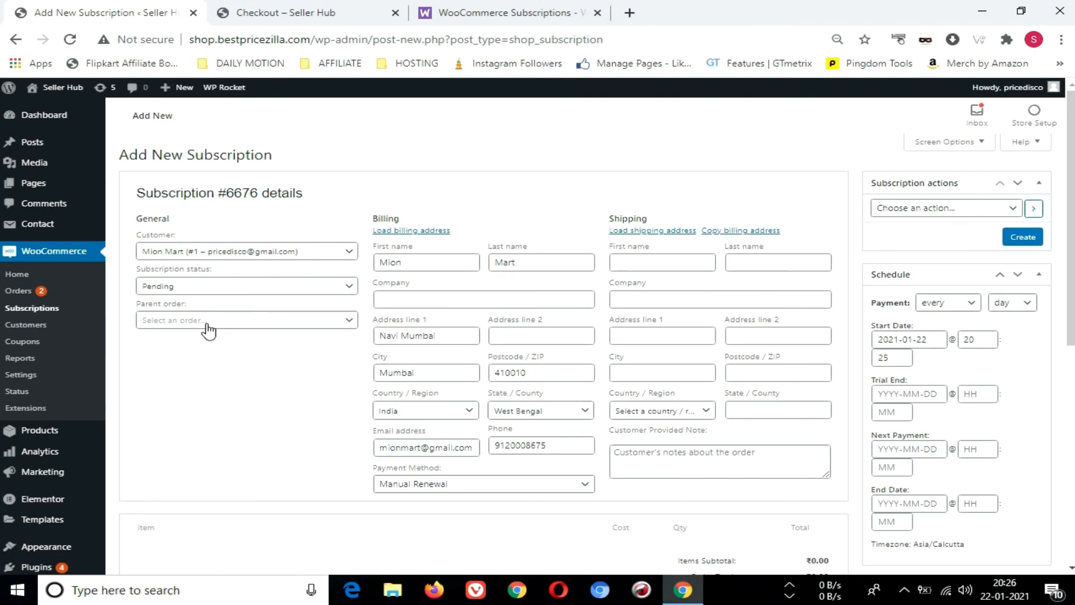
pyautogui.click(209, 323)
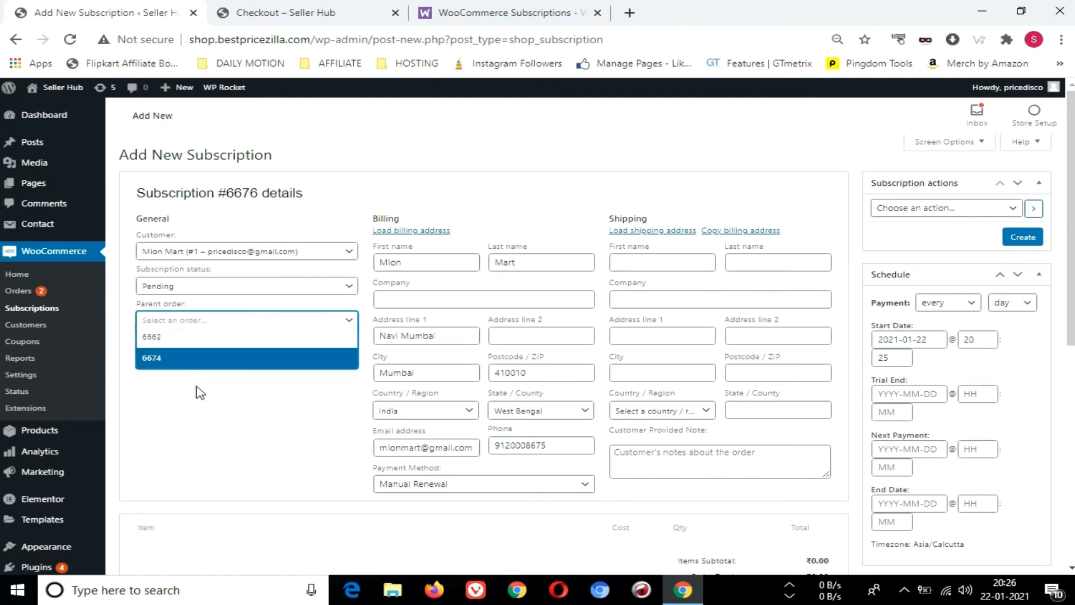
pyautogui.click(185, 338)
# Add one Woo Hosting Plan - Premium Plan to the subscription's items by searching products for "hosting"
pyautogui.scroll(-4, 414, 302)
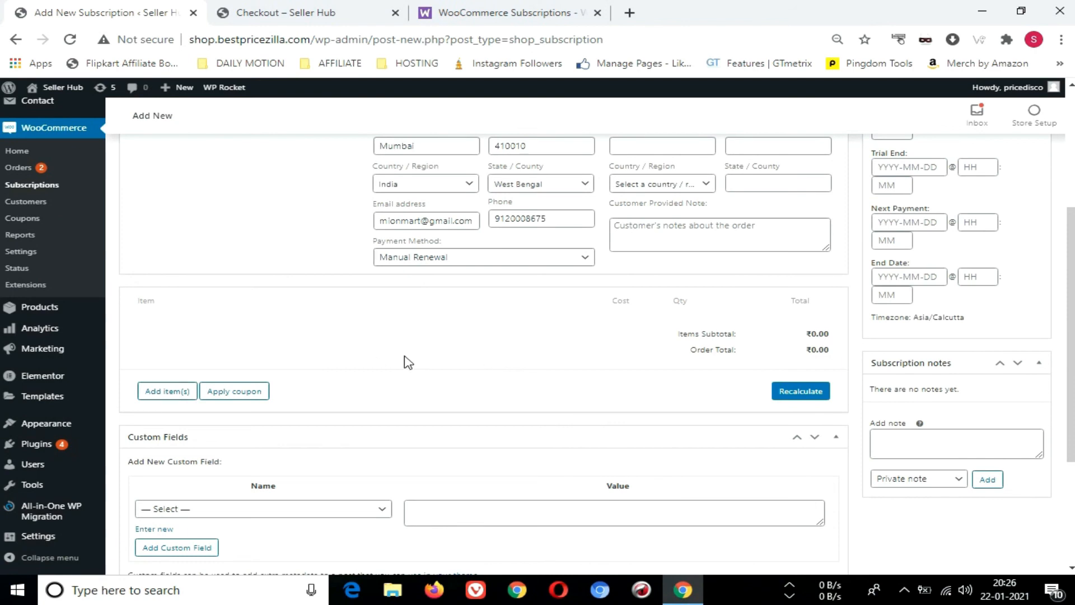
pyautogui.click(166, 393)
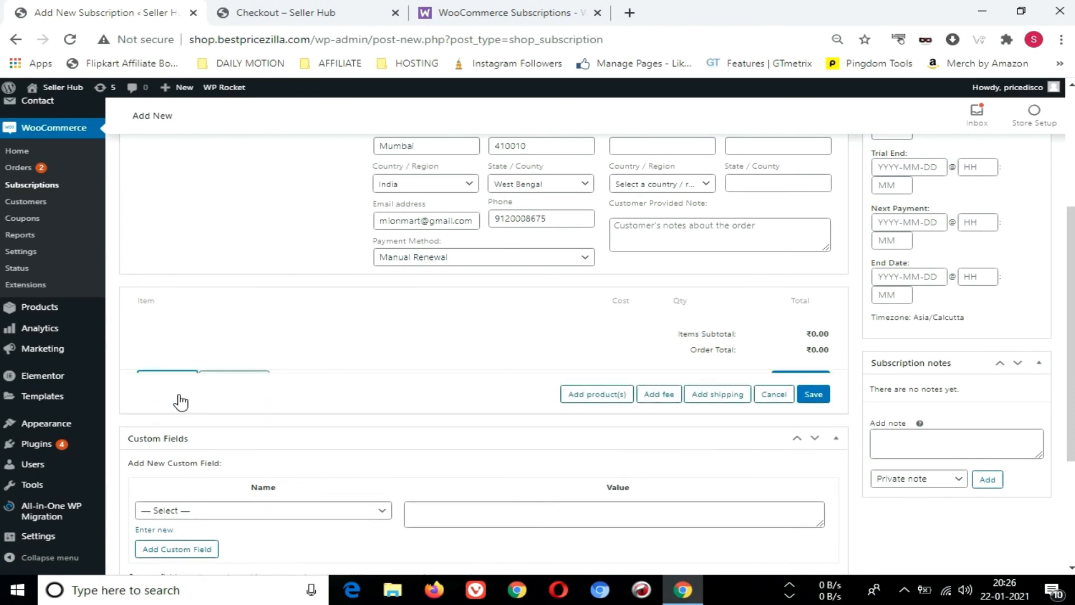
pyautogui.click(572, 395)
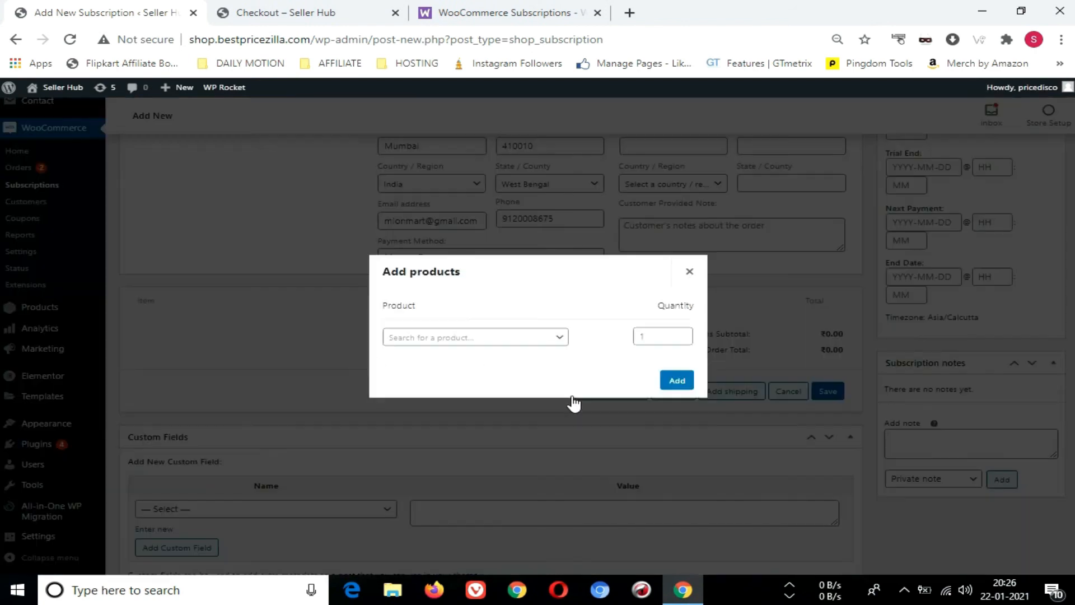
pyautogui.click(456, 338)
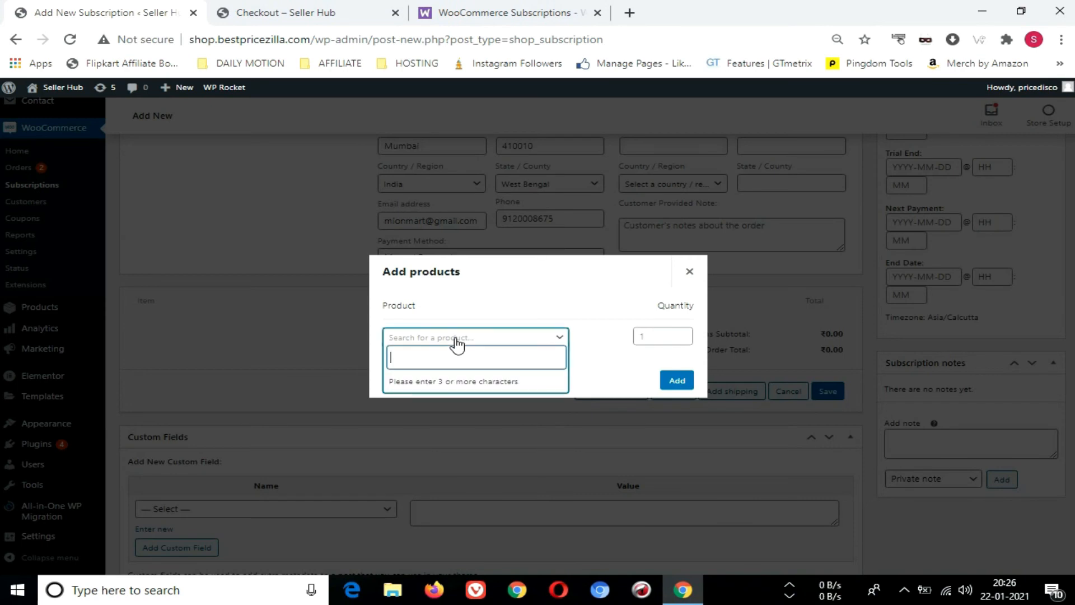
pyautogui.write('hosting')
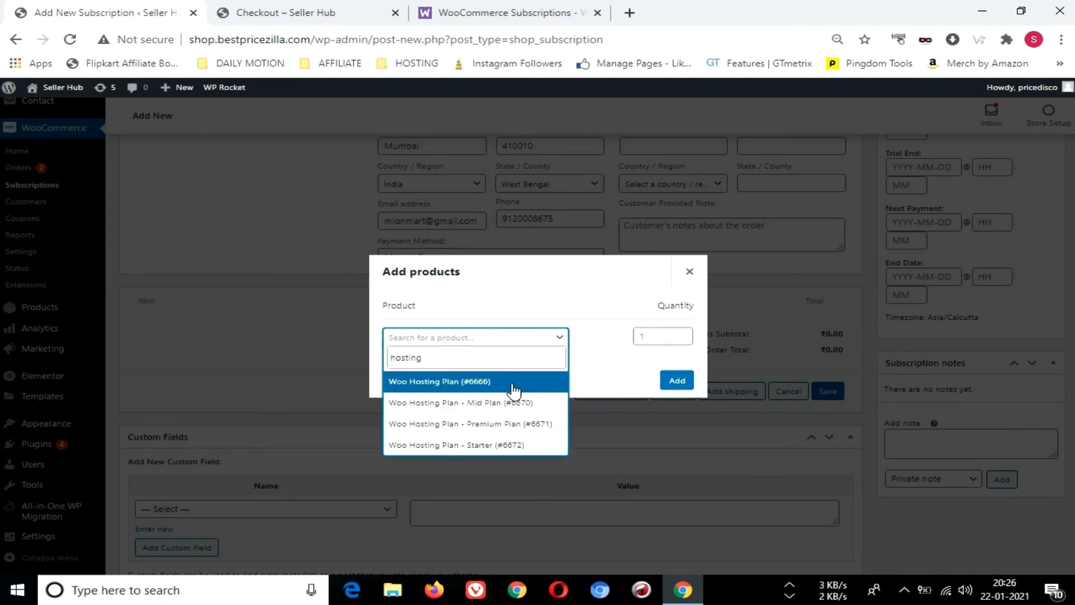
pyautogui.click(541, 429)
pyautogui.click(553, 353)
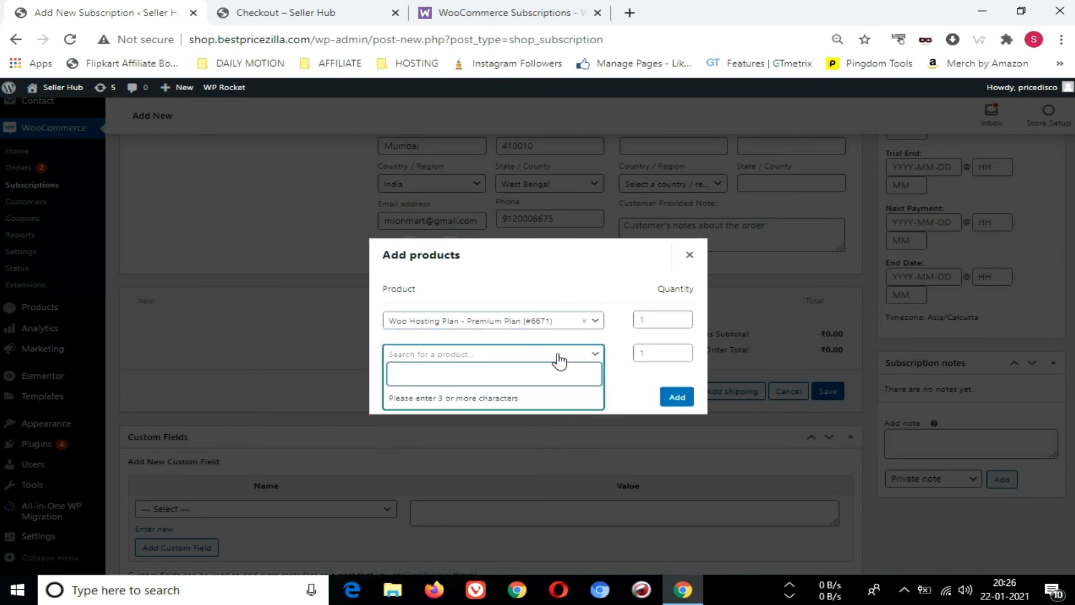
pyautogui.click(638, 385)
pyautogui.click(677, 397)
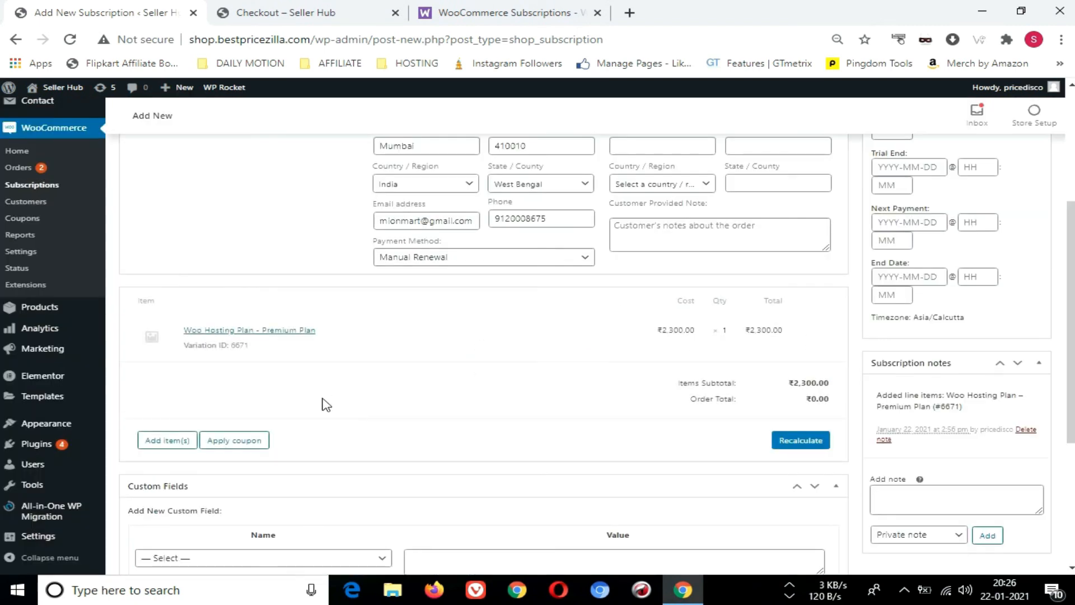
# Review the remaining subscription sections, choose the Regenerate download permissions action, and create the subscription
pyautogui.scroll(-3, 324, 403)
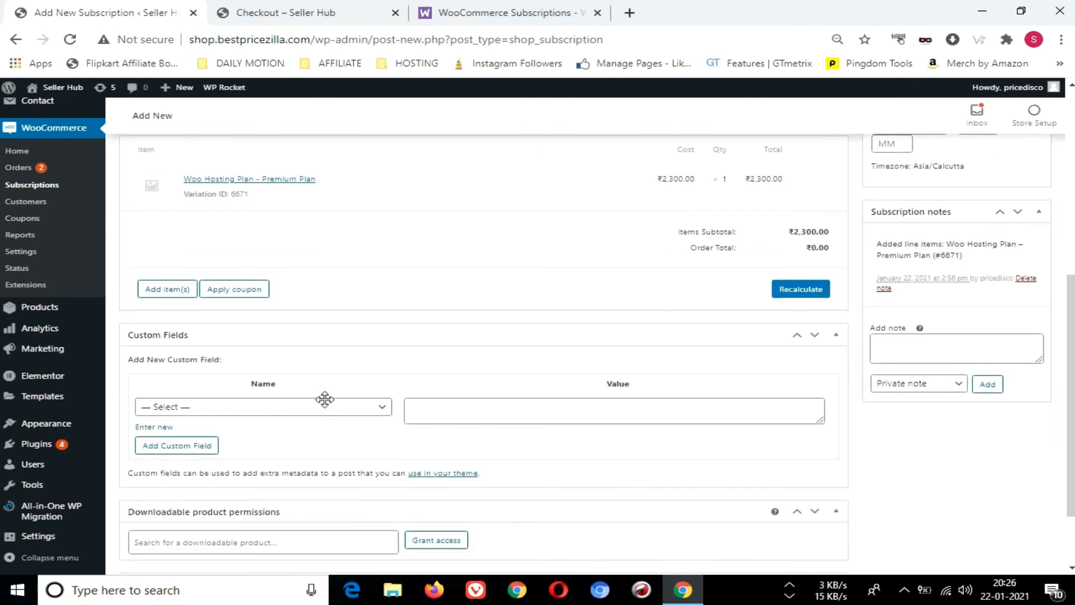
pyautogui.scroll(-2, 569, 405)
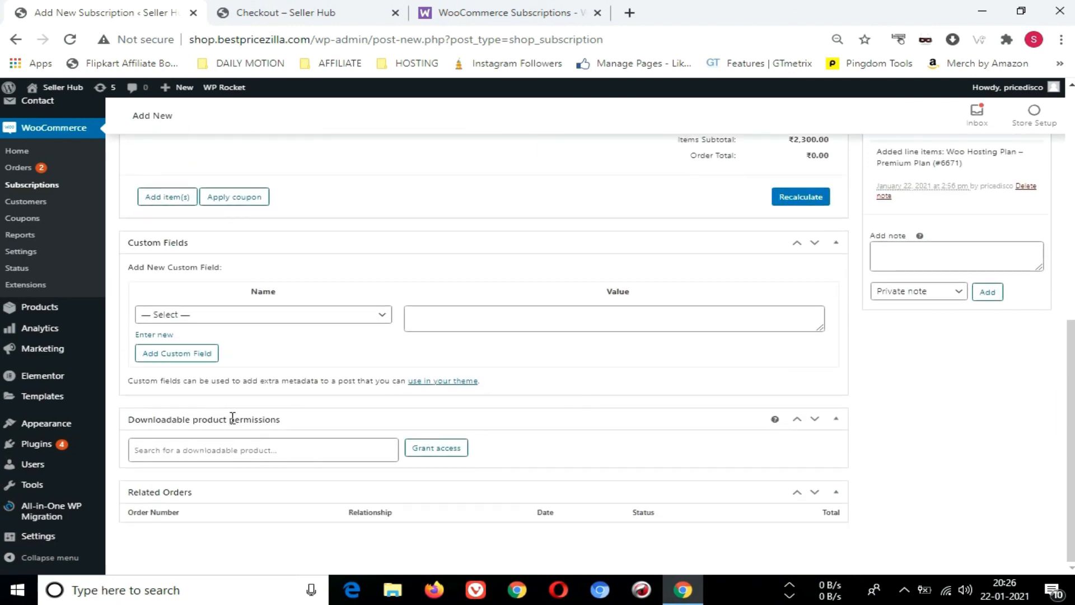
pyautogui.scroll(2, 340, 401)
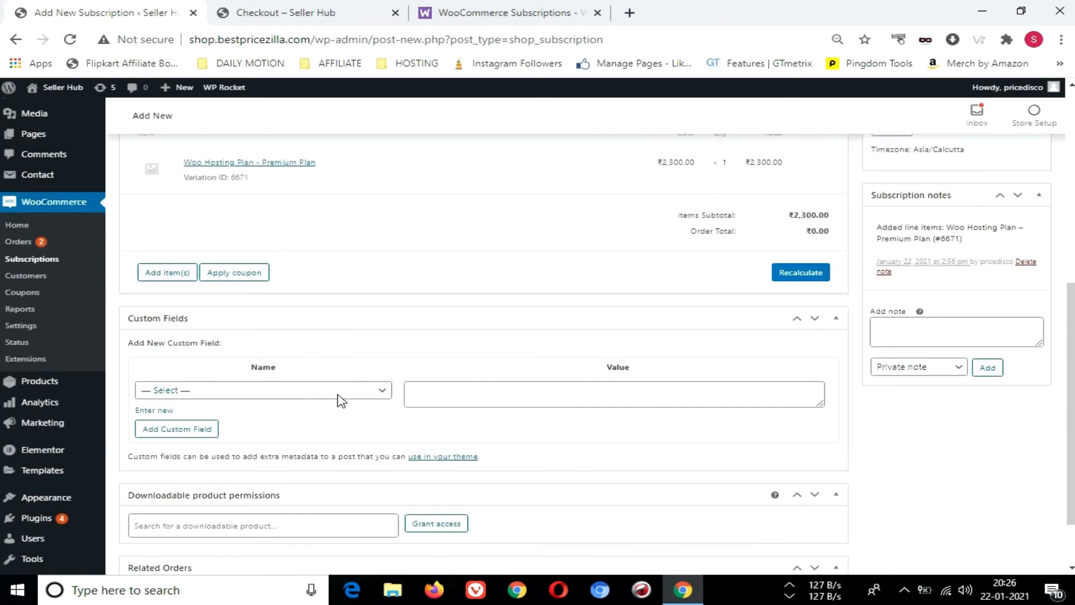
pyautogui.scroll(4, 340, 401)
pyautogui.scroll(3, 638, 434)
pyautogui.scroll(-6, 636, 432)
pyautogui.scroll(10, 773, 451)
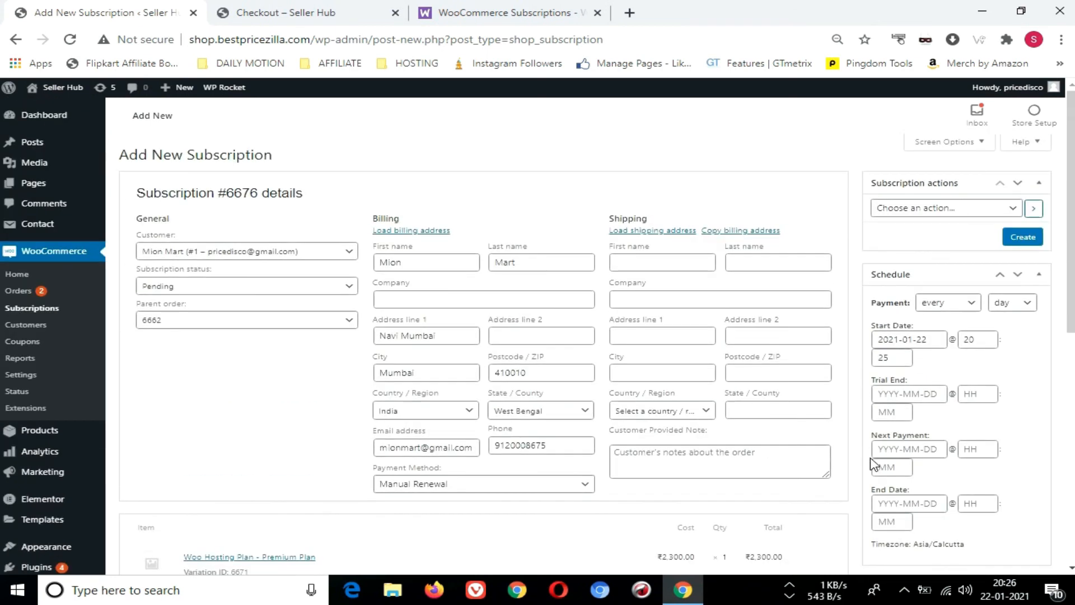
pyautogui.click(912, 212)
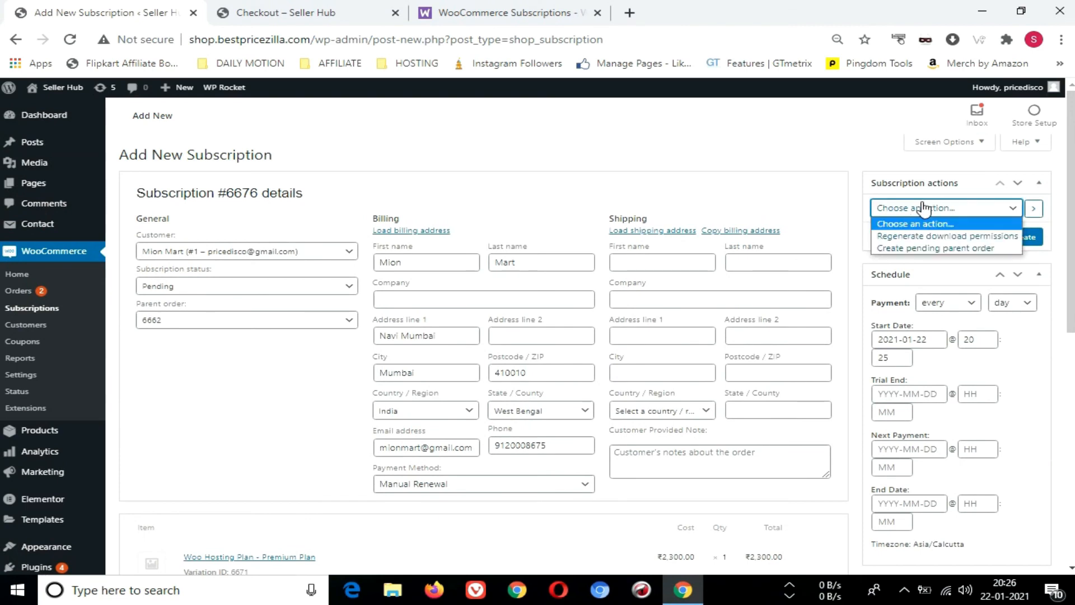
pyautogui.click(946, 236)
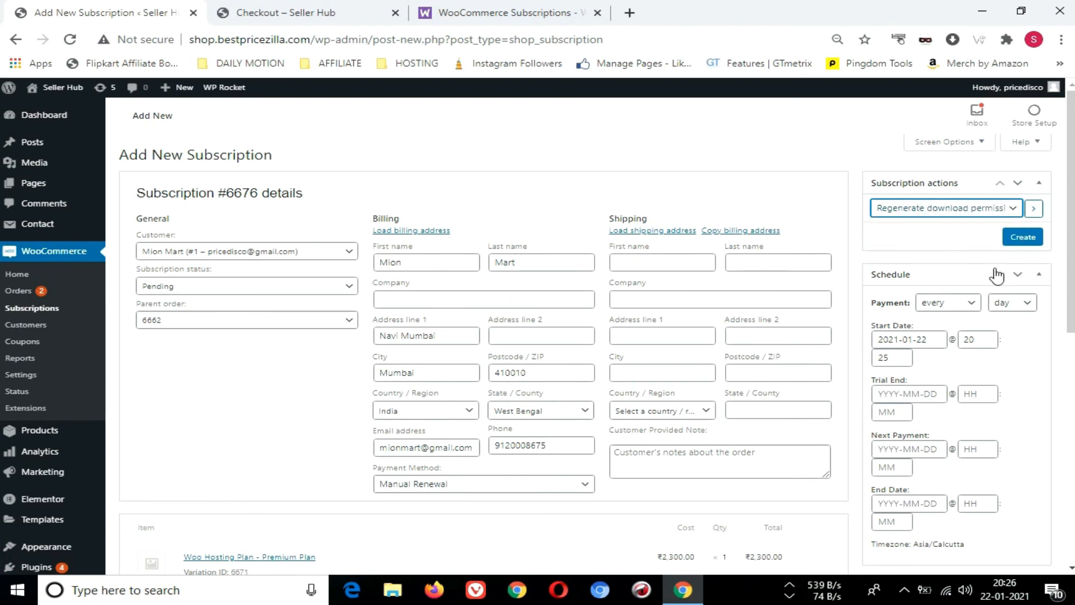
pyautogui.click(1023, 240)
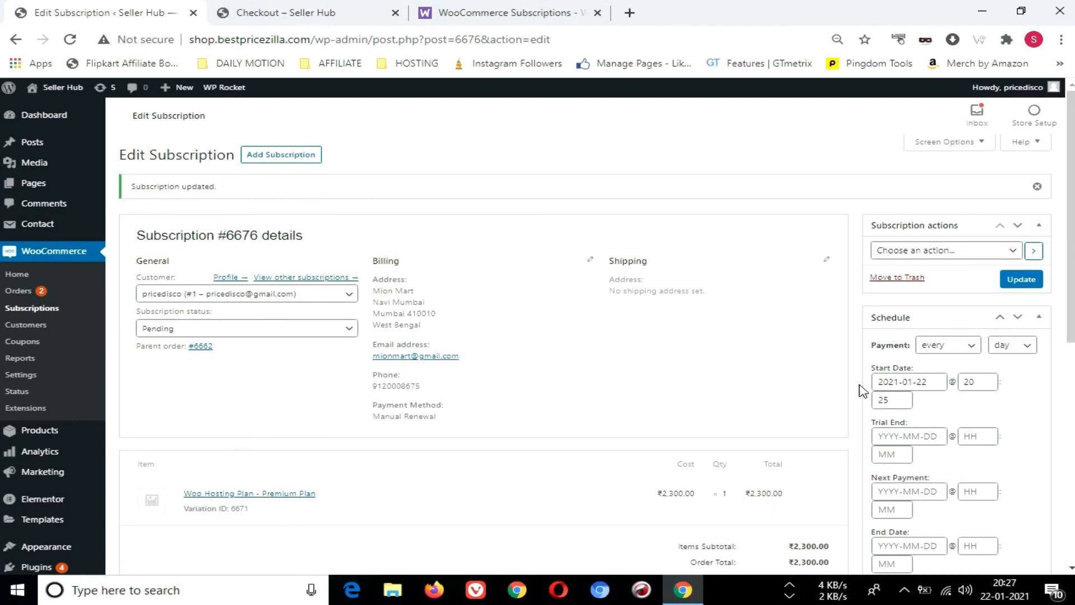
# Return to the Subscriptions list and view the customer's profile from the pending subscription, ending back on the list
pyautogui.scroll(-1, 857, 386)
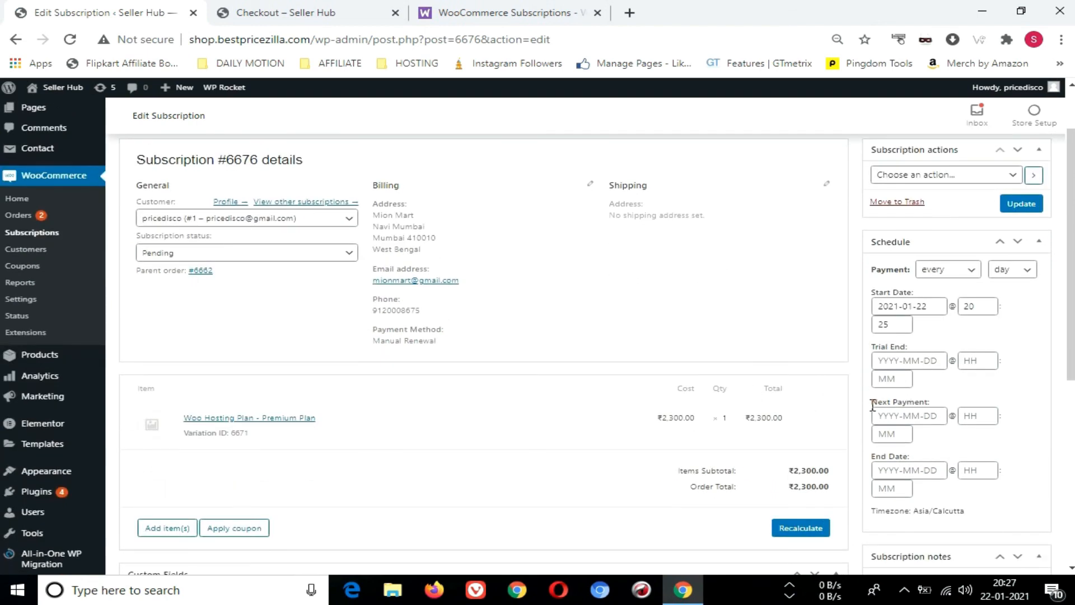
pyautogui.click(50, 235)
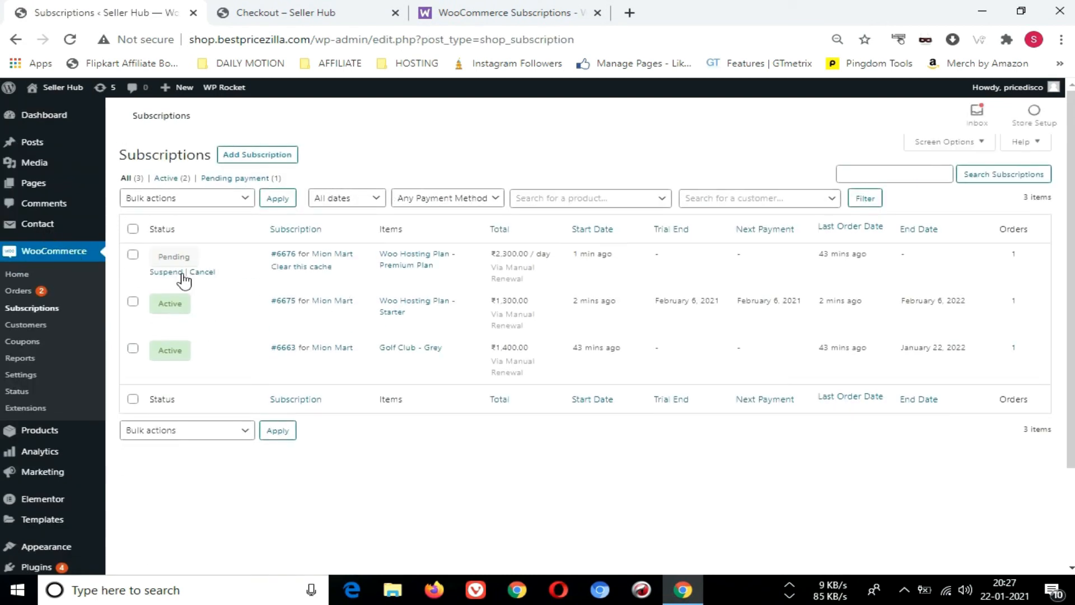
pyautogui.moveTo(320, 256)
pyautogui.click(335, 255)
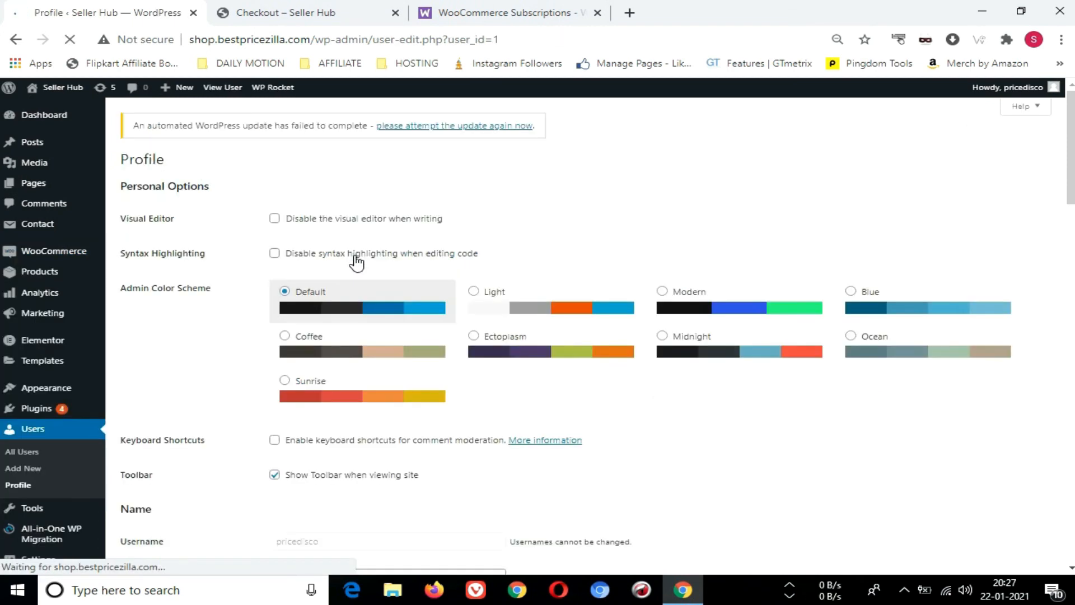
pyautogui.click(17, 40)
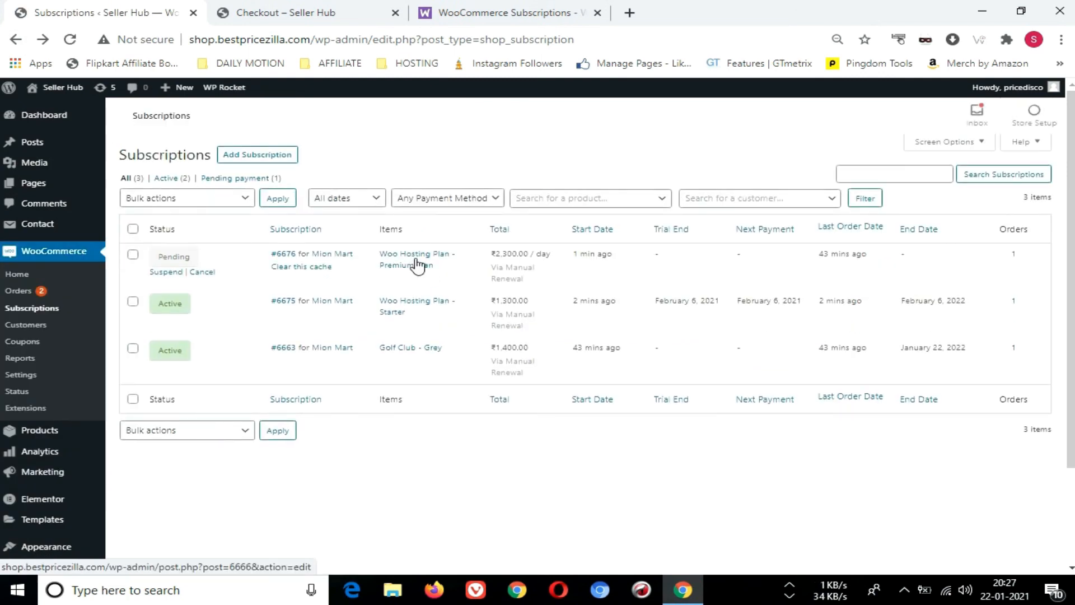
# Open the pending Premium Plan subscription, set its status to Active, and save the update
pyautogui.click(283, 255)
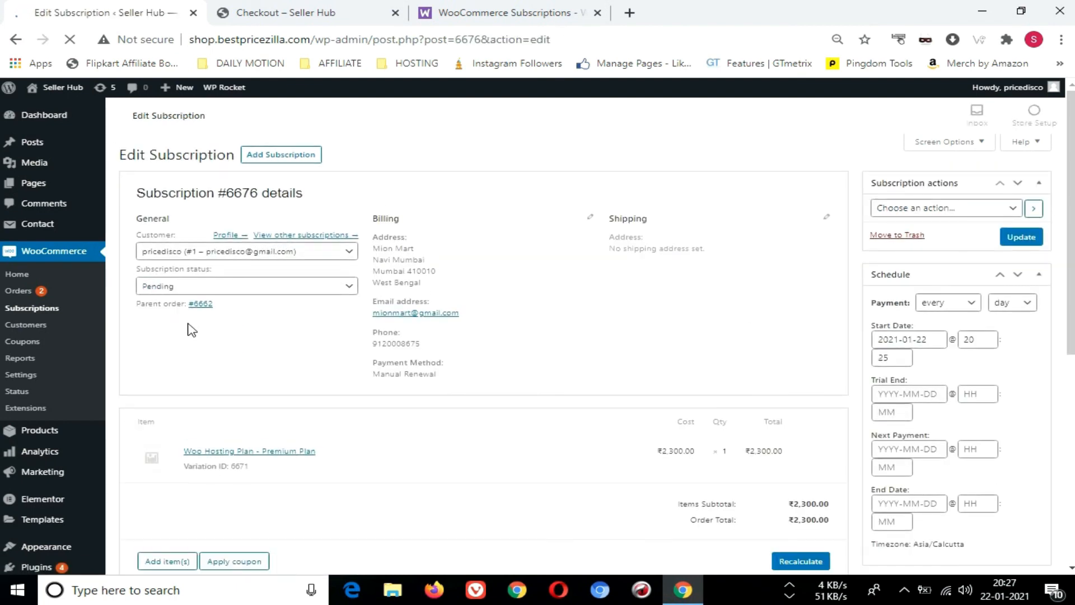
pyautogui.click(200, 287)
pyautogui.click(194, 327)
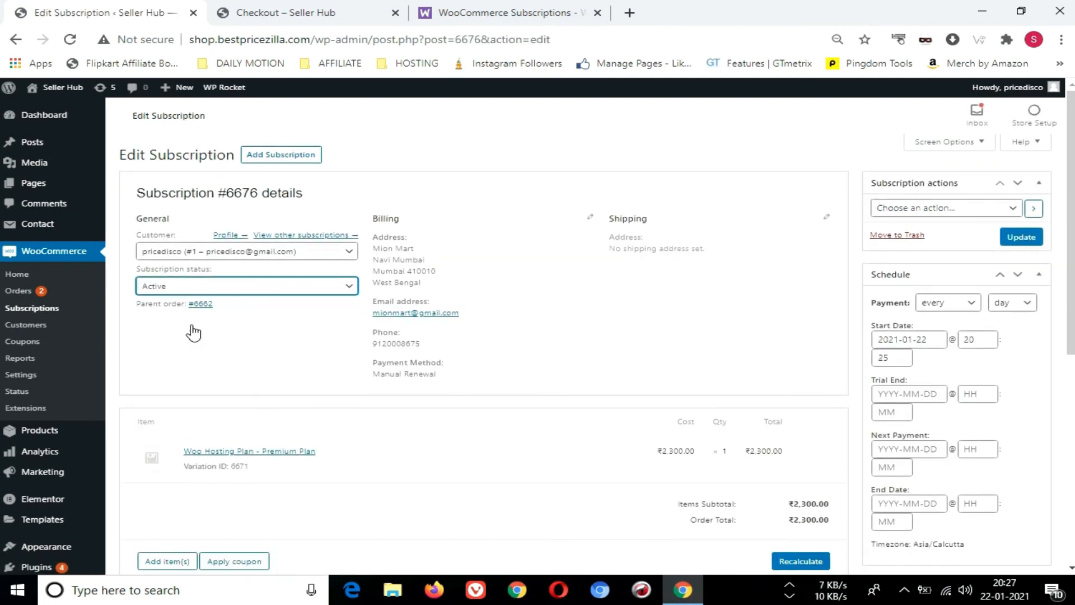
pyautogui.click(1020, 240)
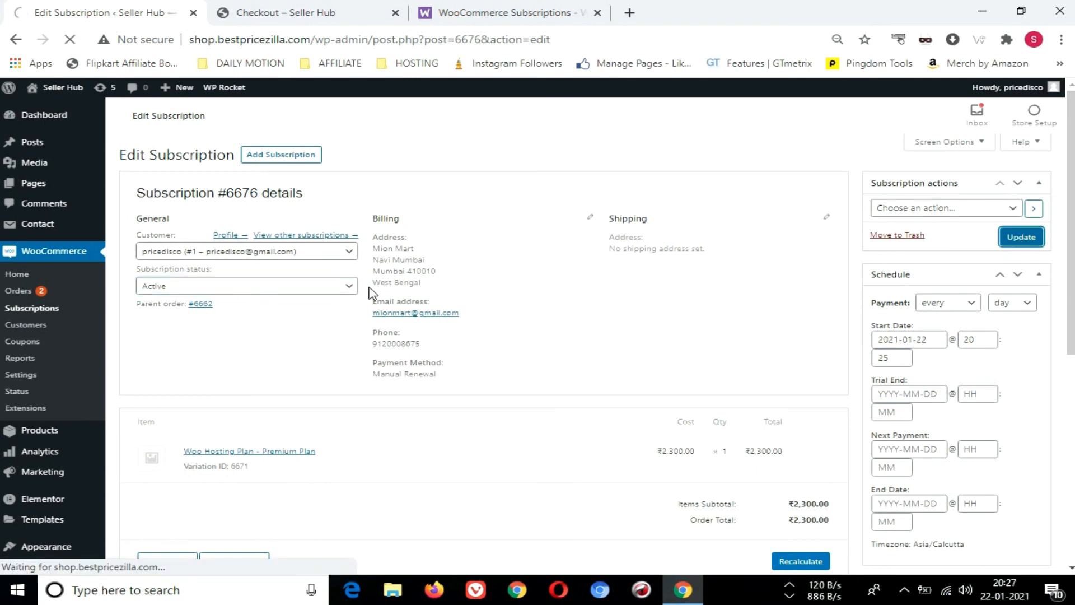